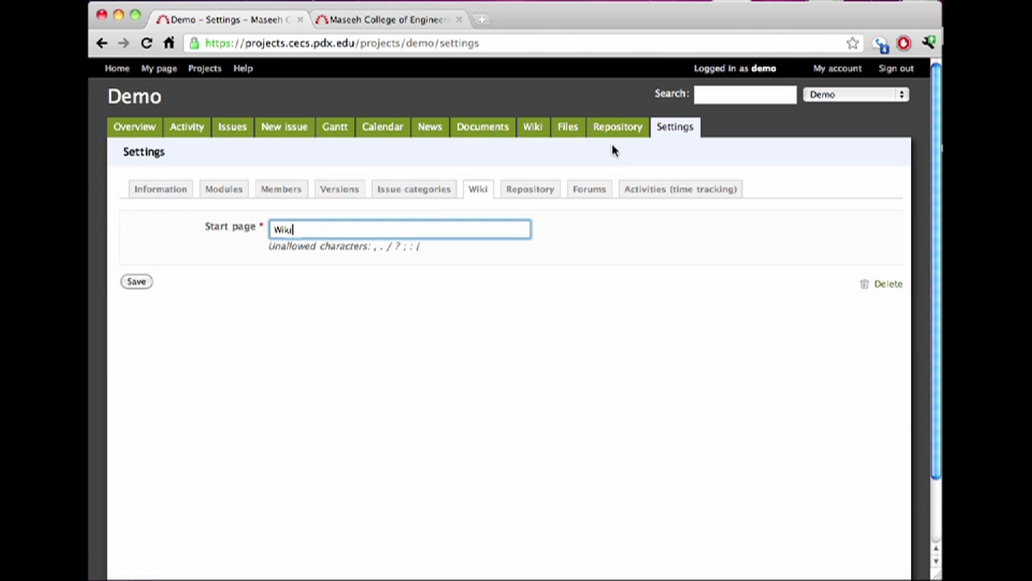
In the Demo project's settings, disable every module except Issue tracking and save the module selection.
left_click(666, 130)
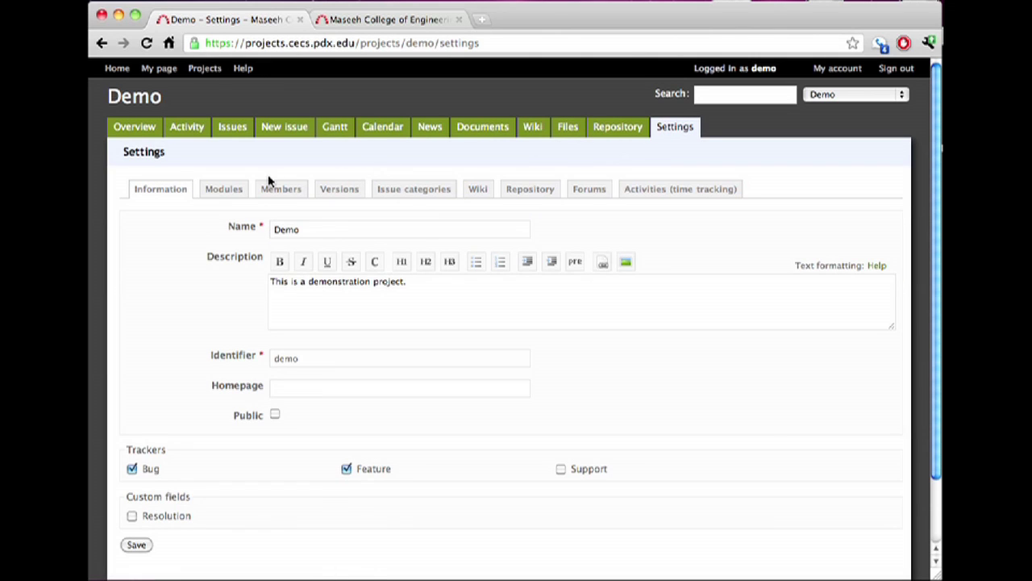
left_click(228, 191)
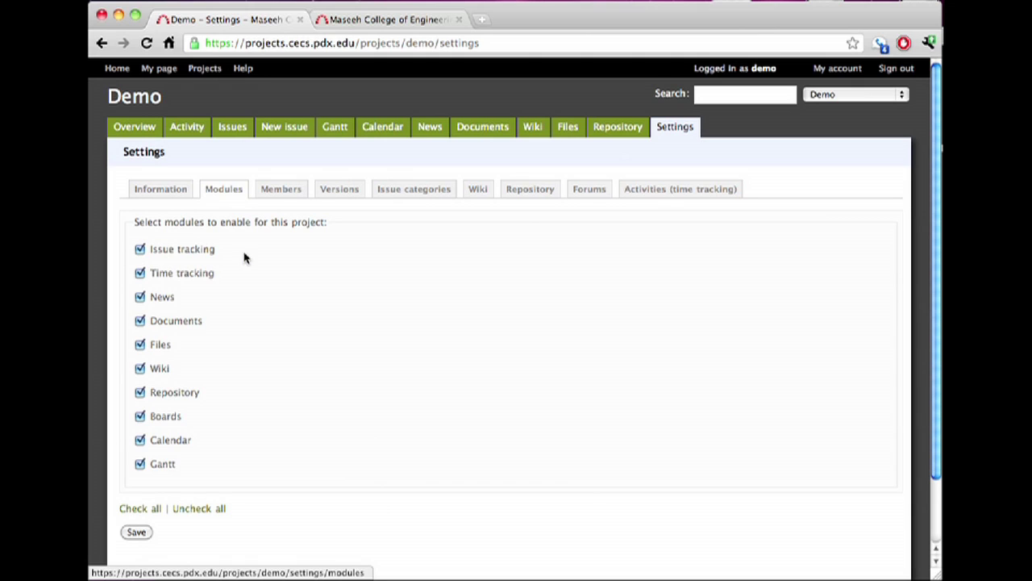
scroll(246, 260, "down", 1)
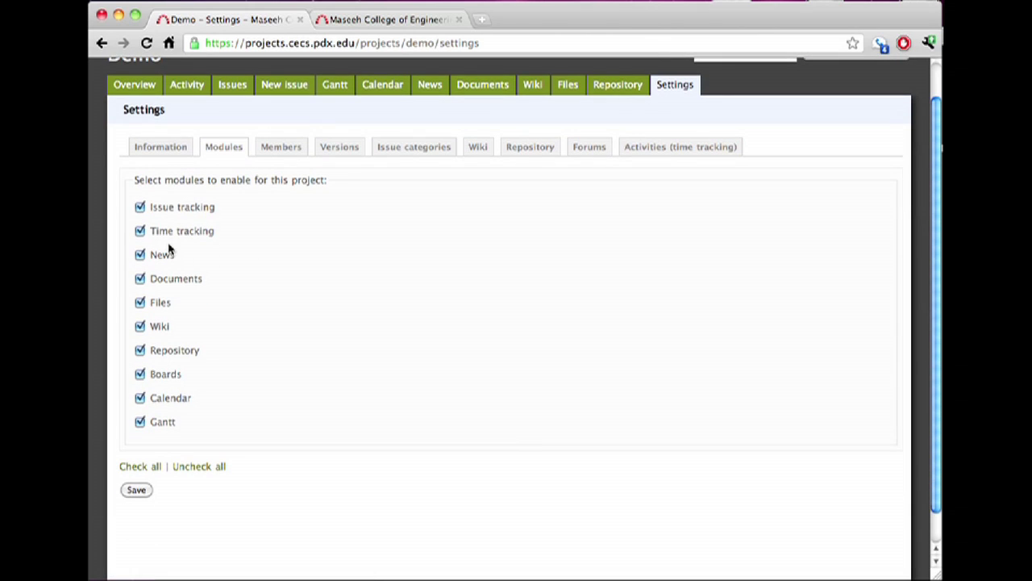
left_click(138, 233)
left_click(140, 254)
left_click(139, 278)
left_click(141, 302)
left_click(139, 326)
left_click(139, 374)
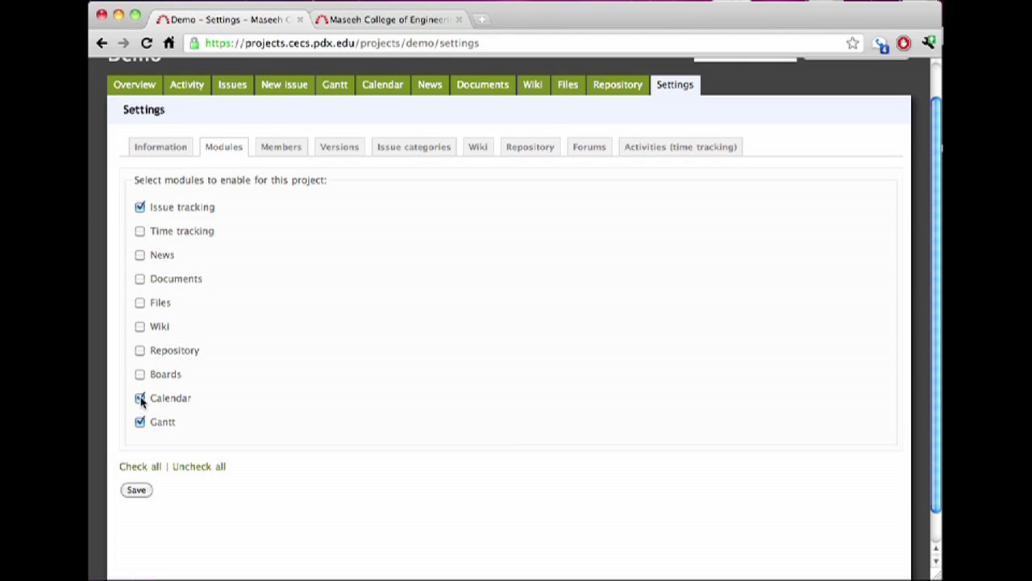
left_click(140, 397)
left_click(140, 421)
scroll(214, 391, "up", 1)
left_click(136, 504)
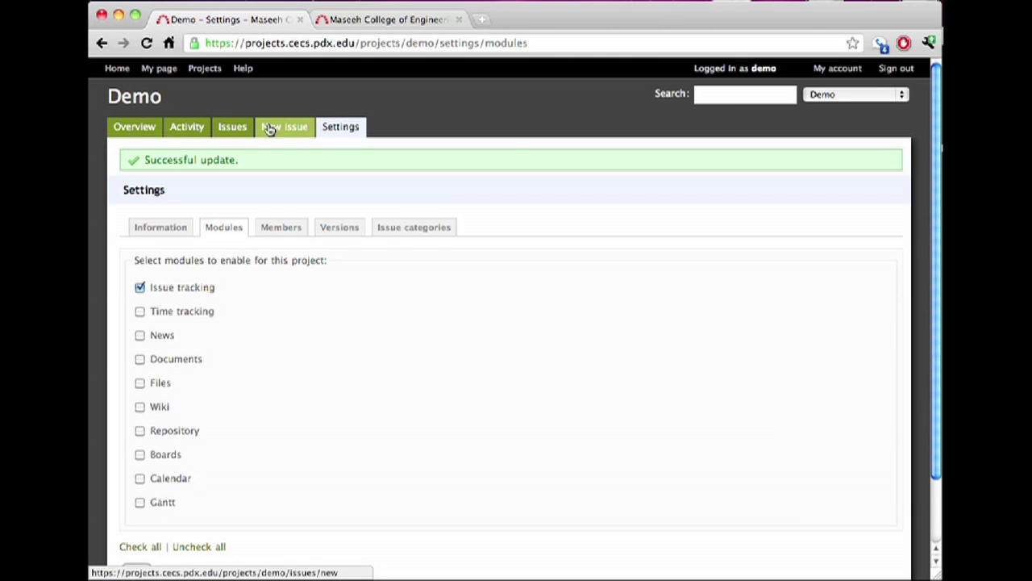
Review the Demo project's overview, activity and issue list.
left_click(118, 130)
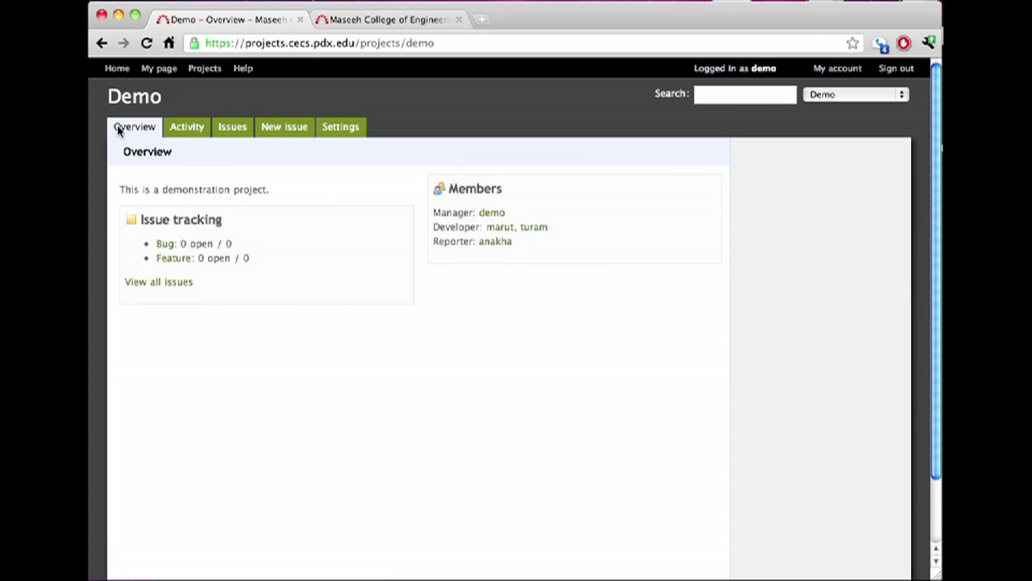
left_click(199, 127)
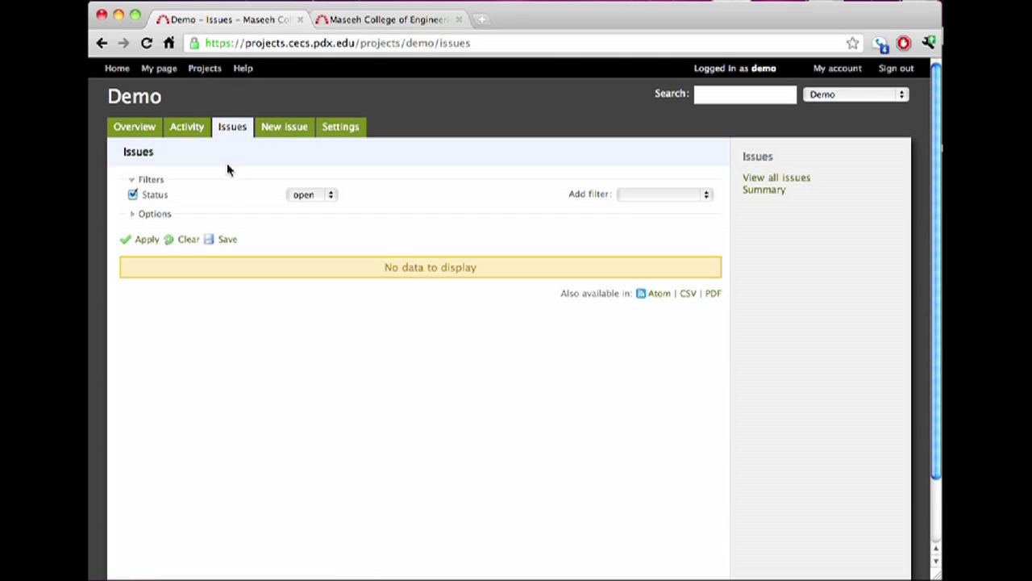
left_click_drag(385, 267, 488, 265)
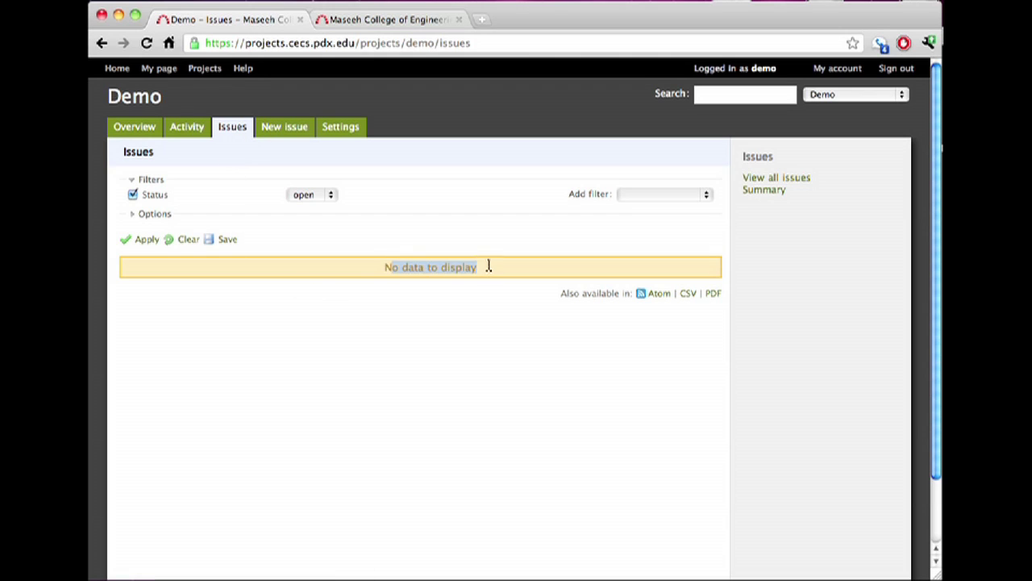
left_click(489, 265)
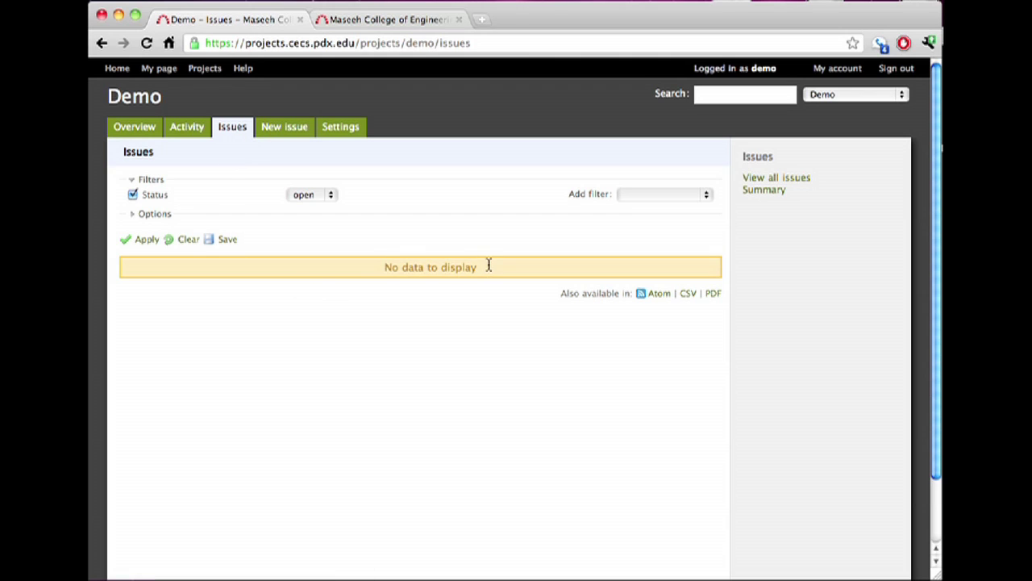
Start a new issue in the Feature tracker with the subject "Add Wiki Module".
left_click(283, 132)
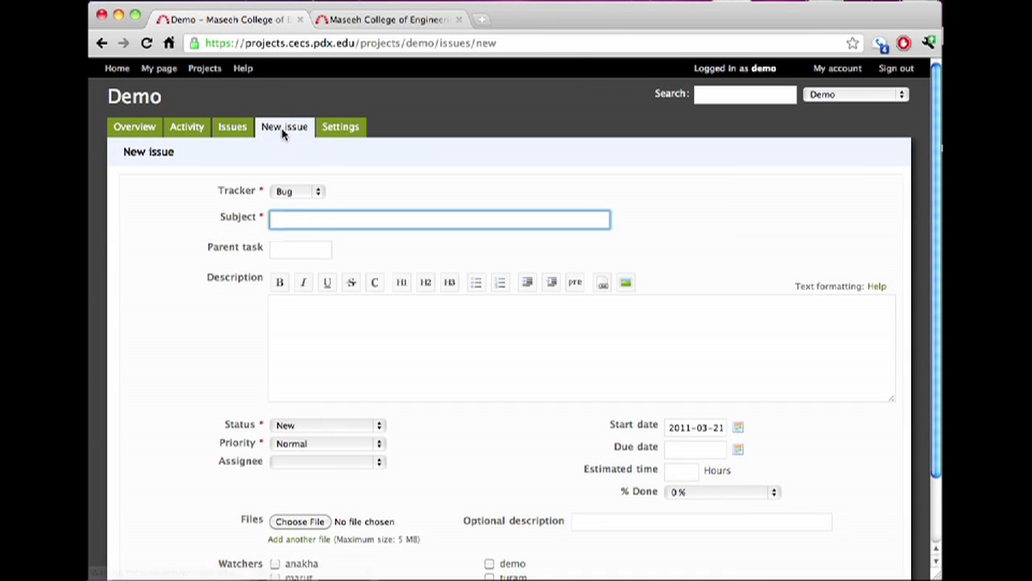
left_click(306, 190)
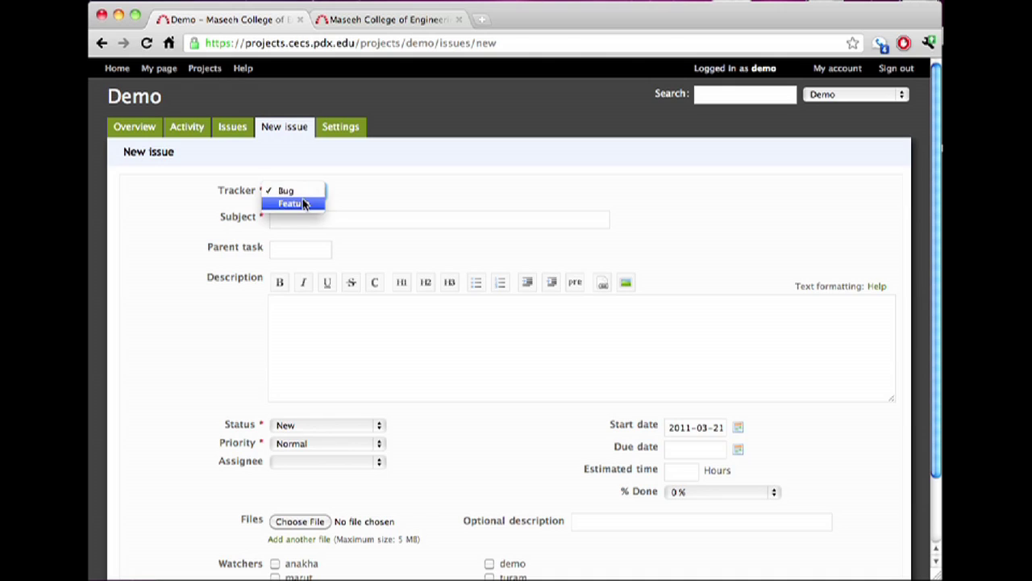
left_click(302, 203)
left_click(300, 218)
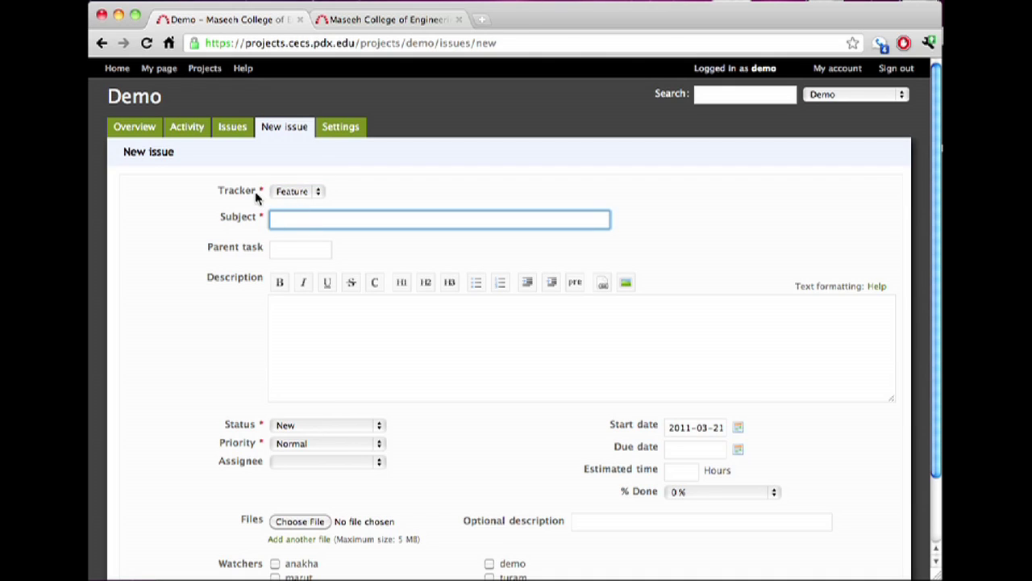
left_click_drag(258, 193, 216, 194)
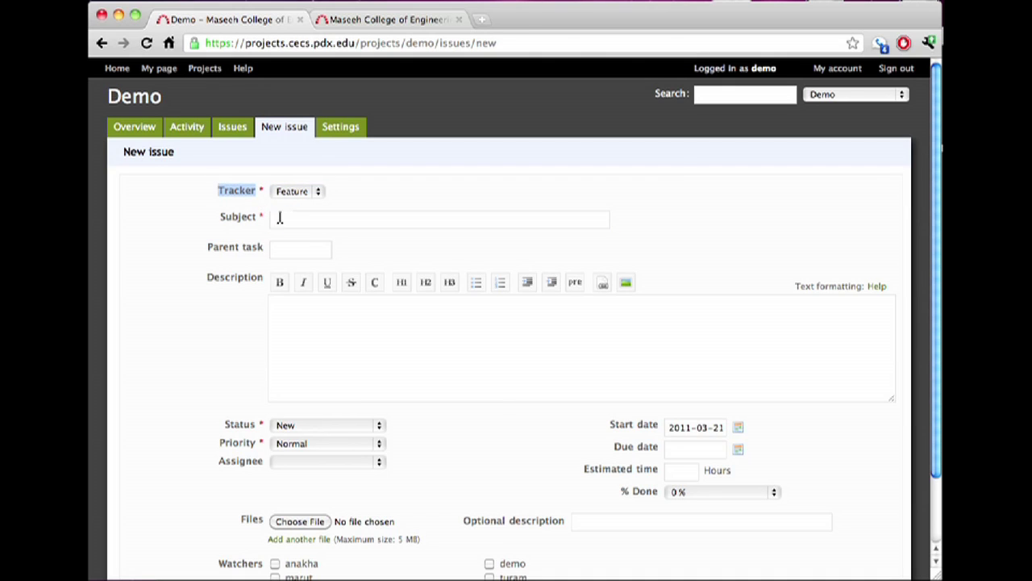
left_click(291, 221)
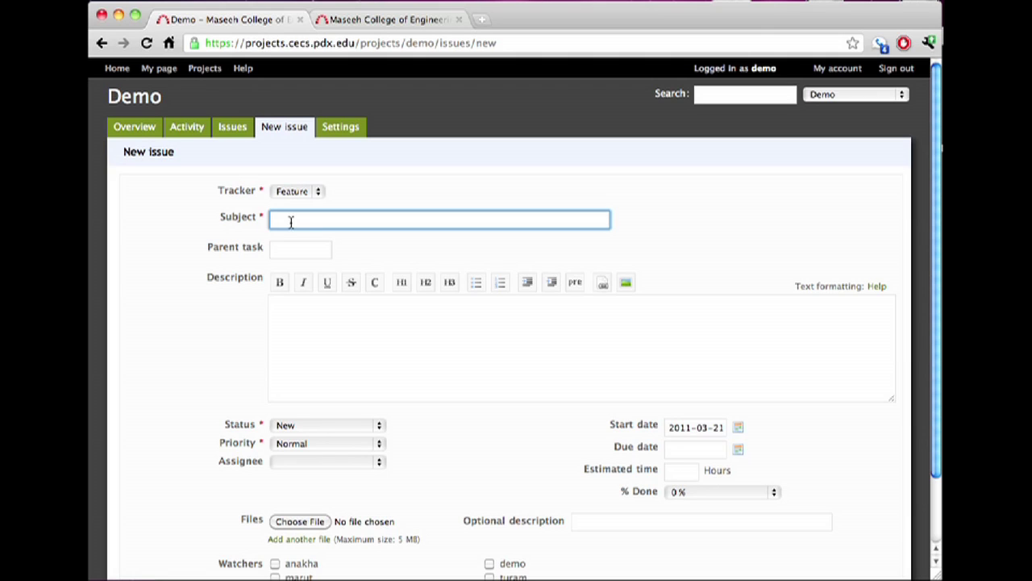
type("Add")
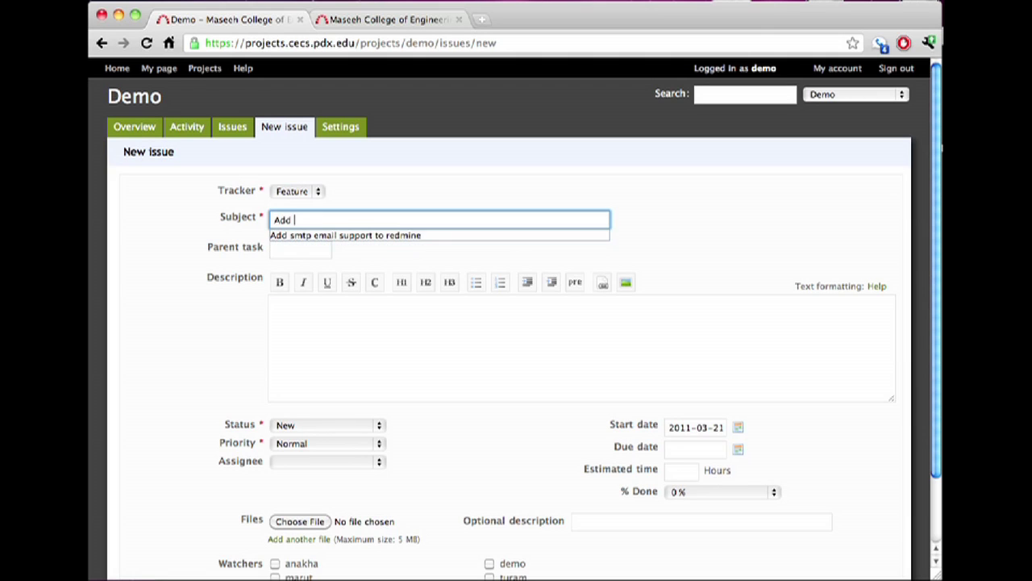
type(" Wiki Module")
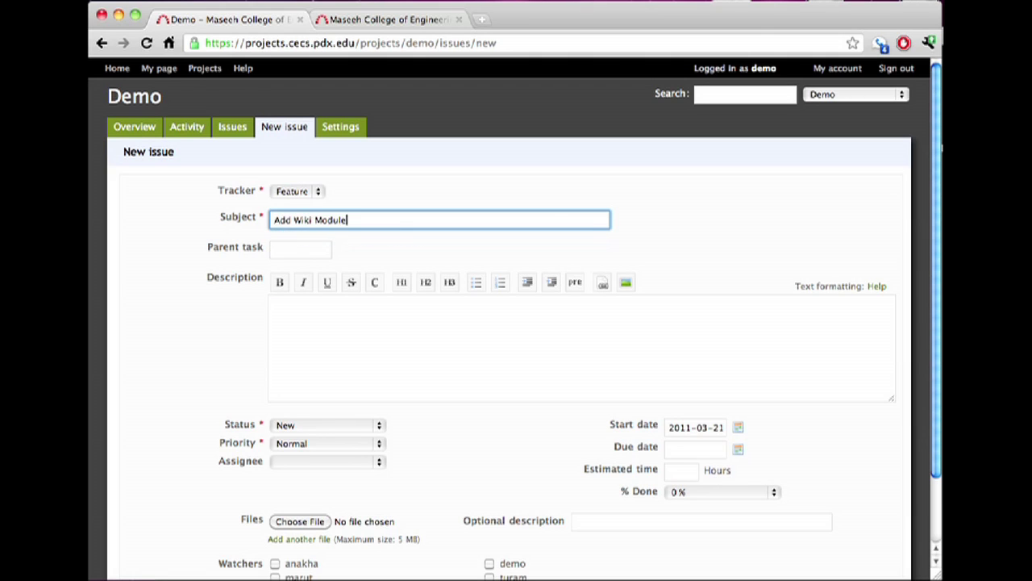
Describe the issue as "Add a wiki module to the demo project." and assign it to demo.
left_click(300, 250)
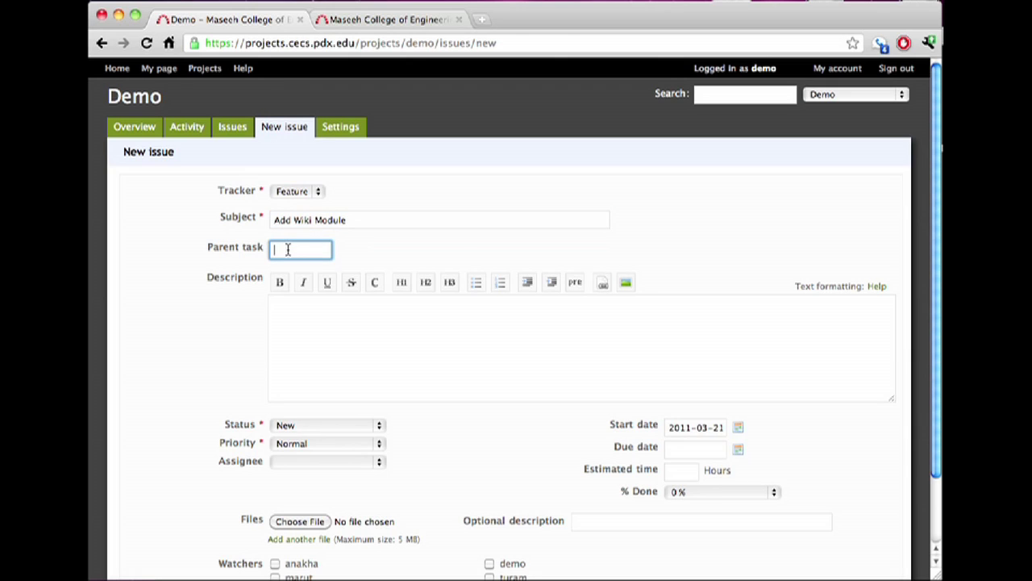
left_click(303, 318)
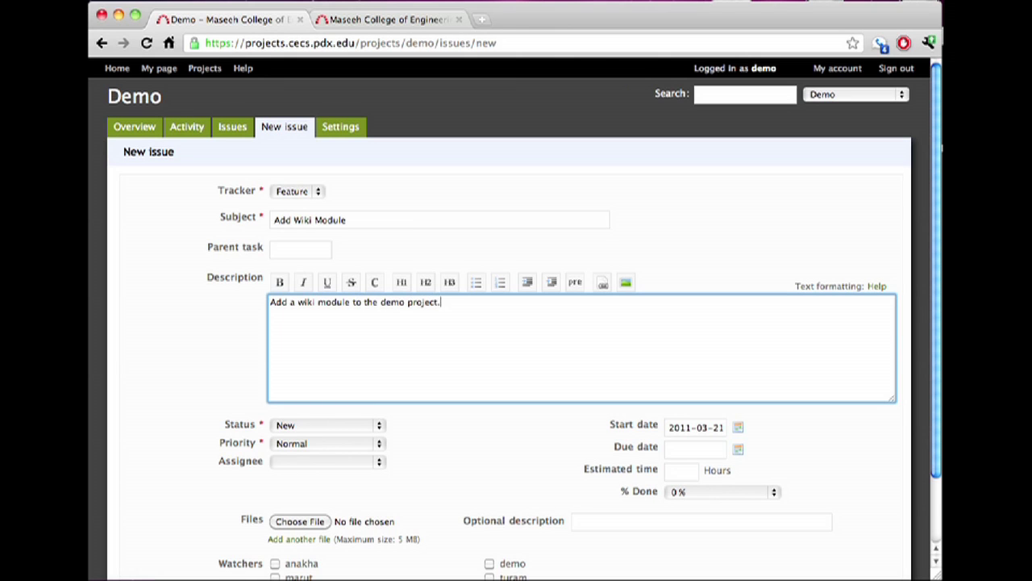
scroll(302, 418, "down", 2)
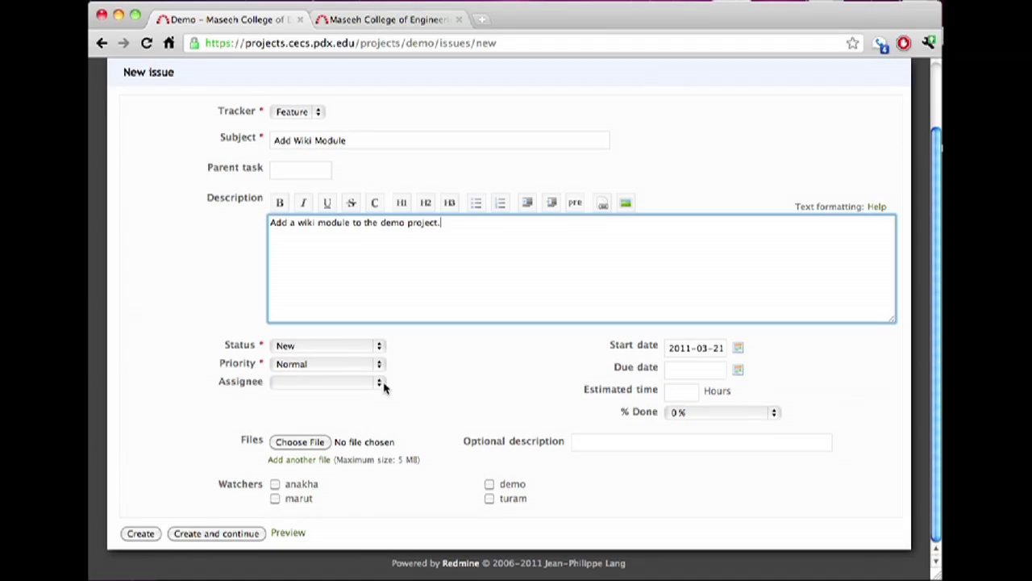
left_click(379, 384)
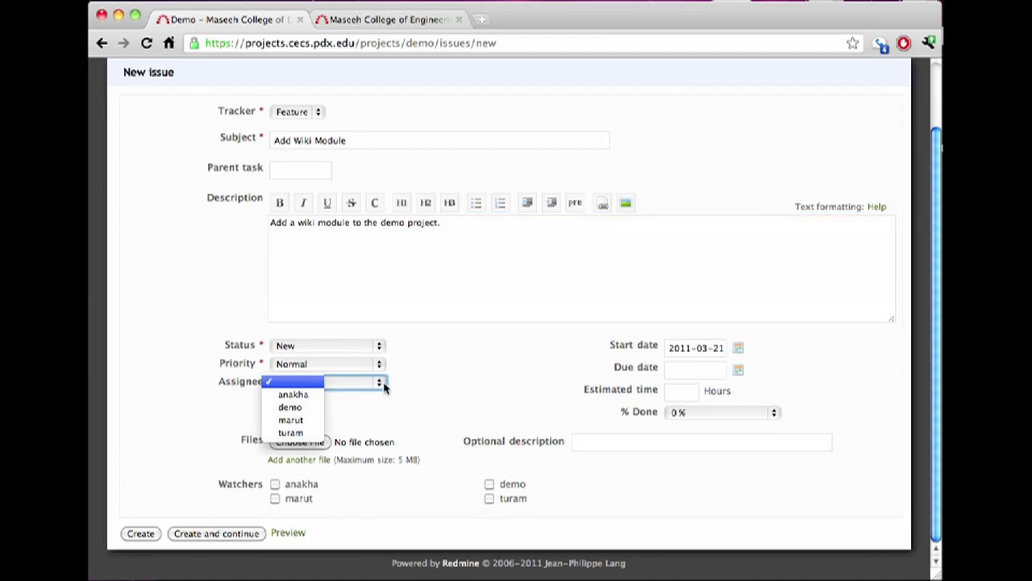
left_click(312, 409)
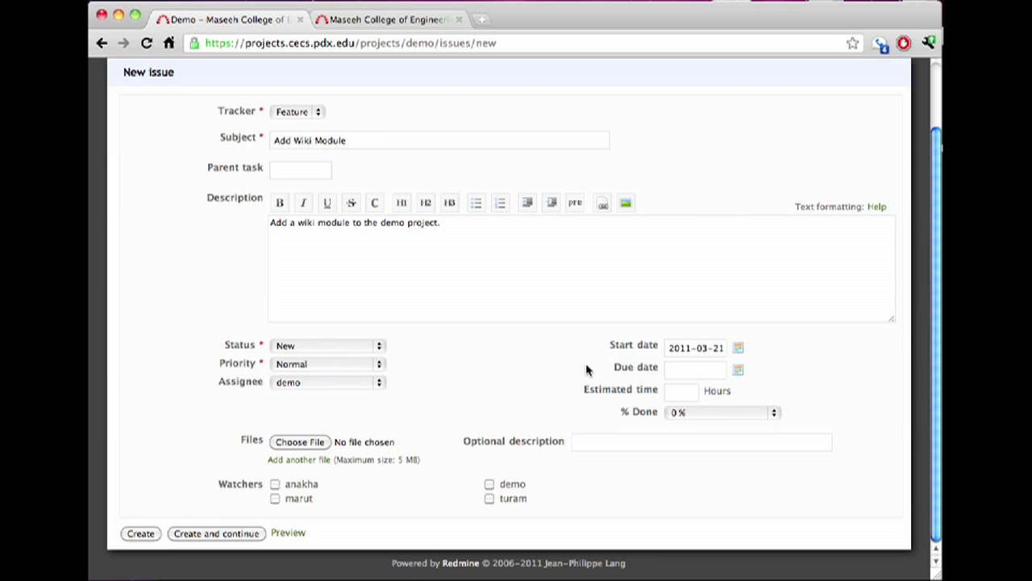
Set the due date to 2011-03-21 and the estimated time to 0.01 hours, and create the issue.
left_click(687, 368)
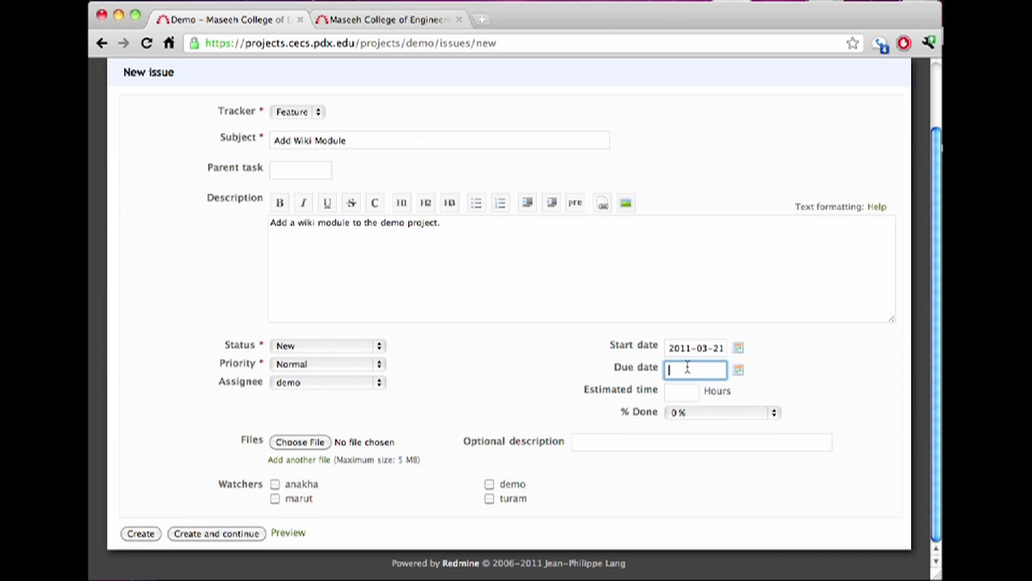
left_click(738, 369)
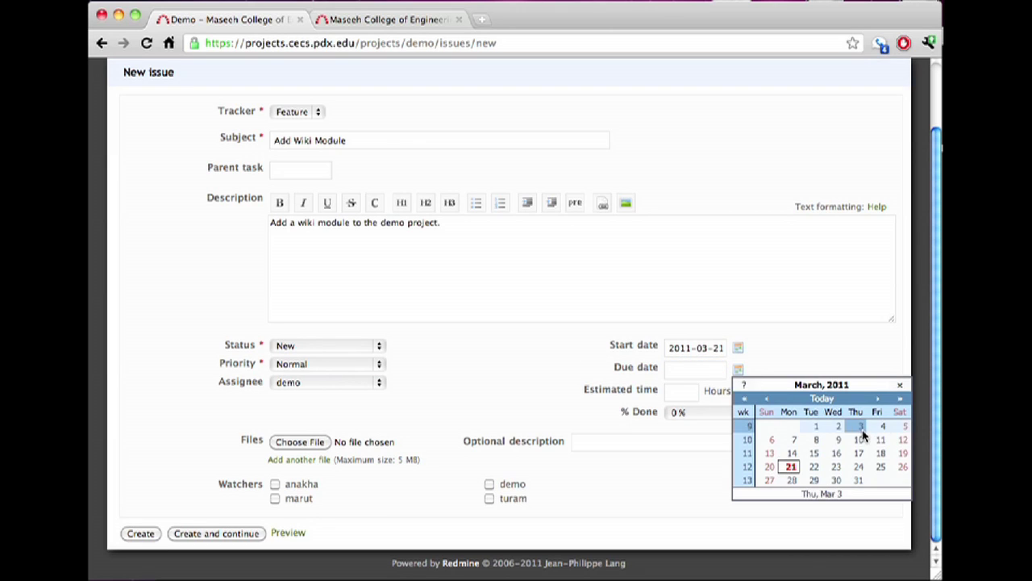
left_click(791, 467)
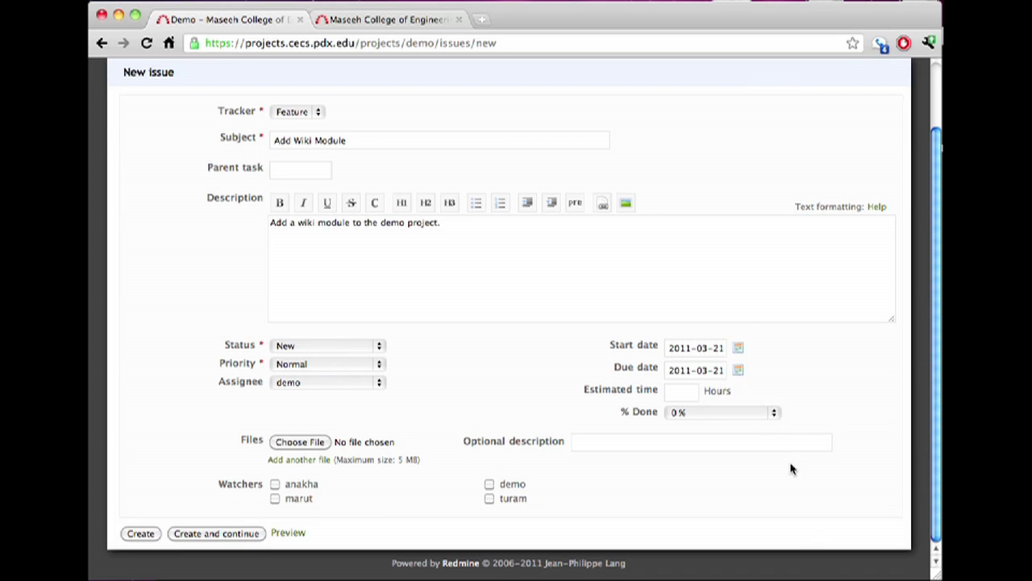
left_click(684, 393)
type("0.01")
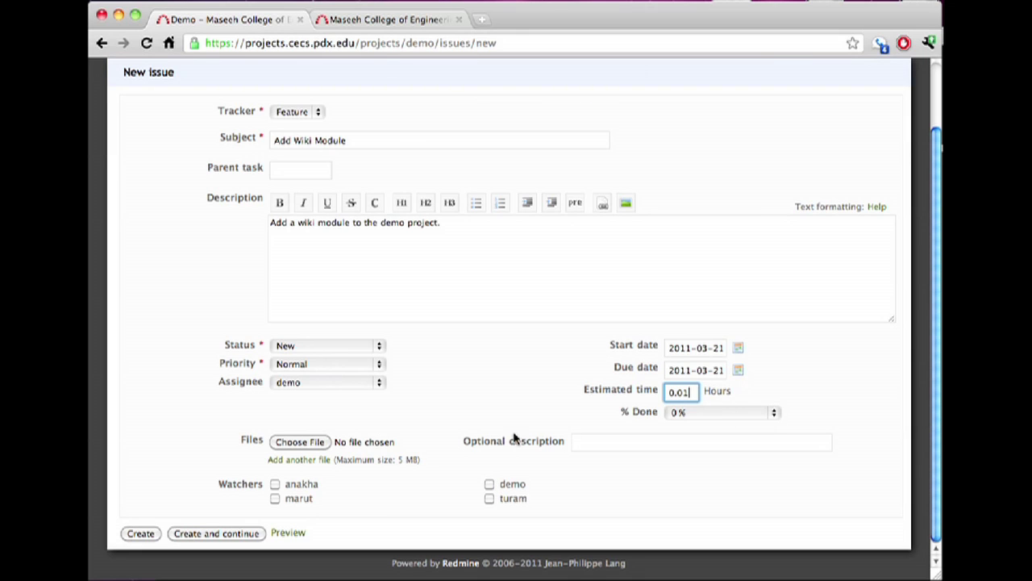
left_click(139, 538)
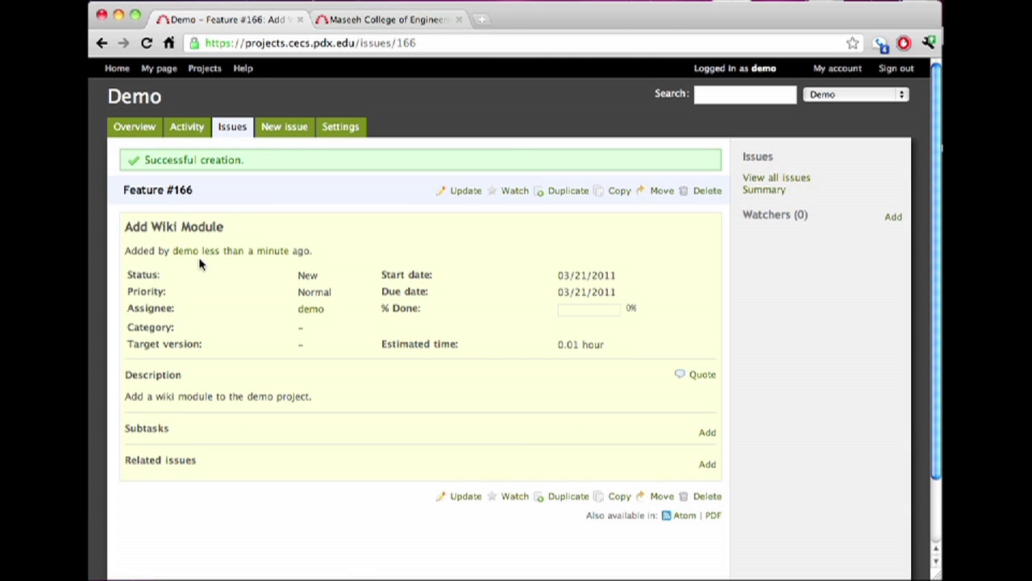
Update the Add Wiki Module issue with the note "Starting to add modules" and 20 % done, and check its history.
left_click(235, 129)
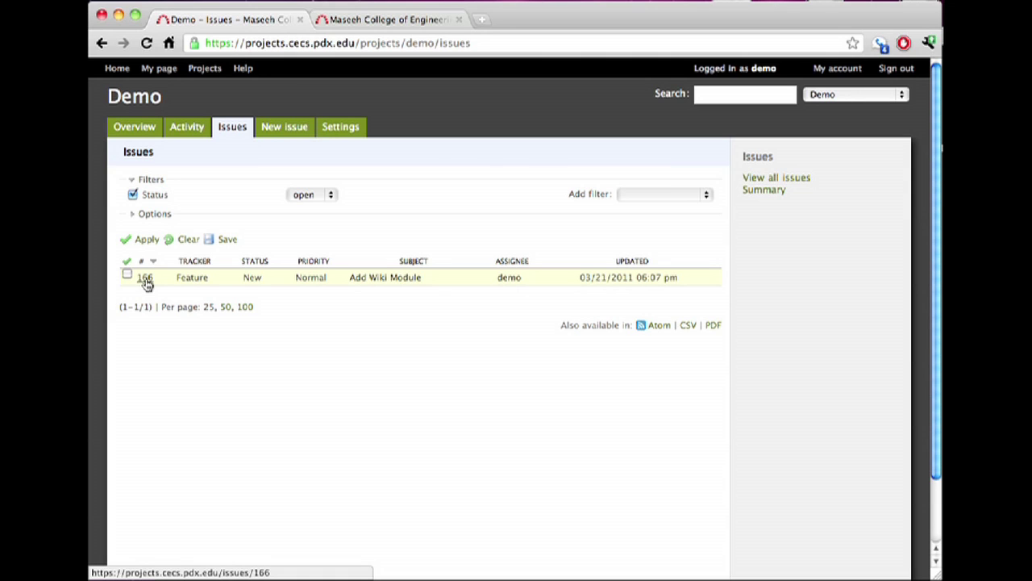
left_click(146, 278)
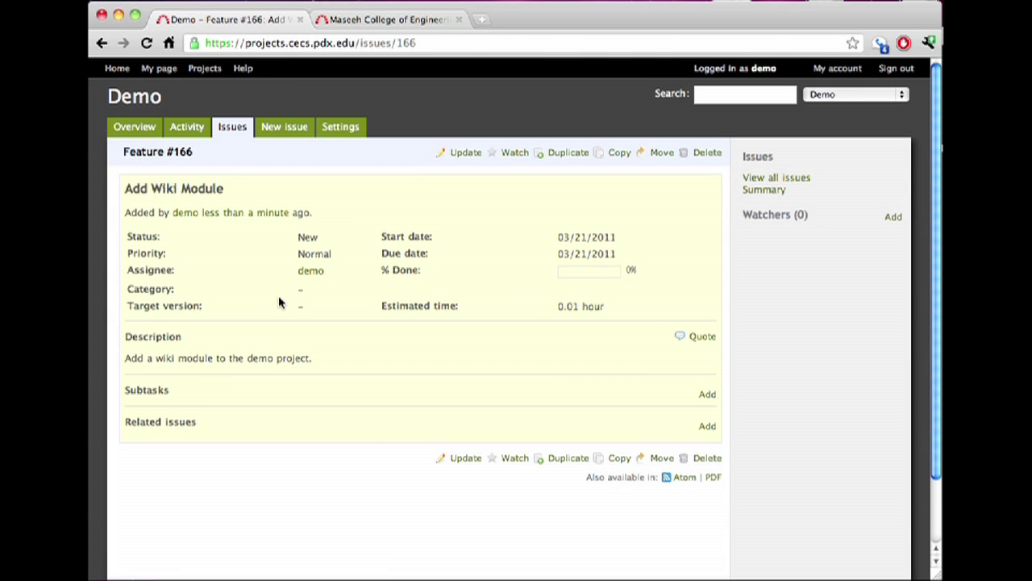
scroll(278, 295, "down", 2)
left_click(455, 380)
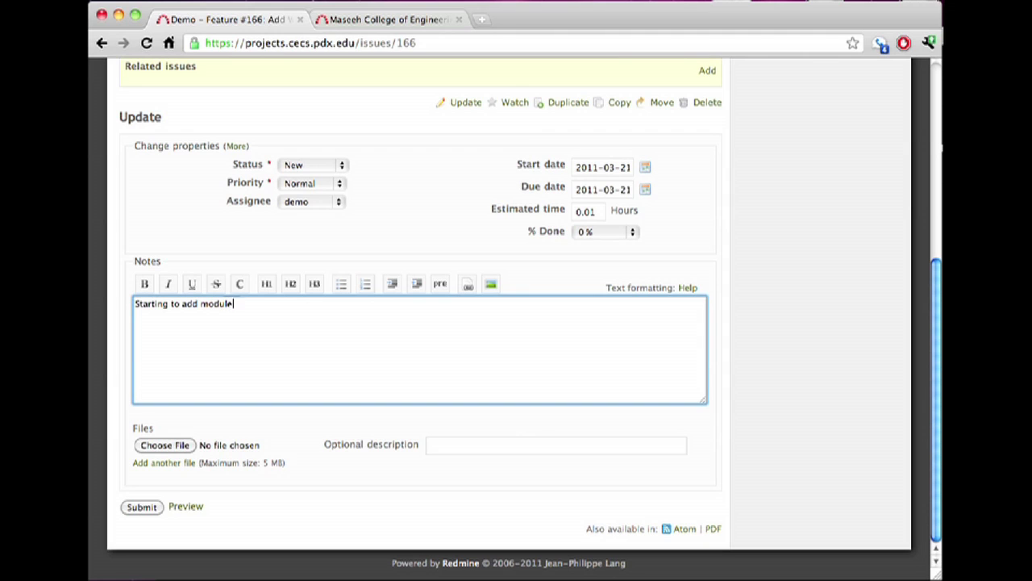
left_click(632, 232)
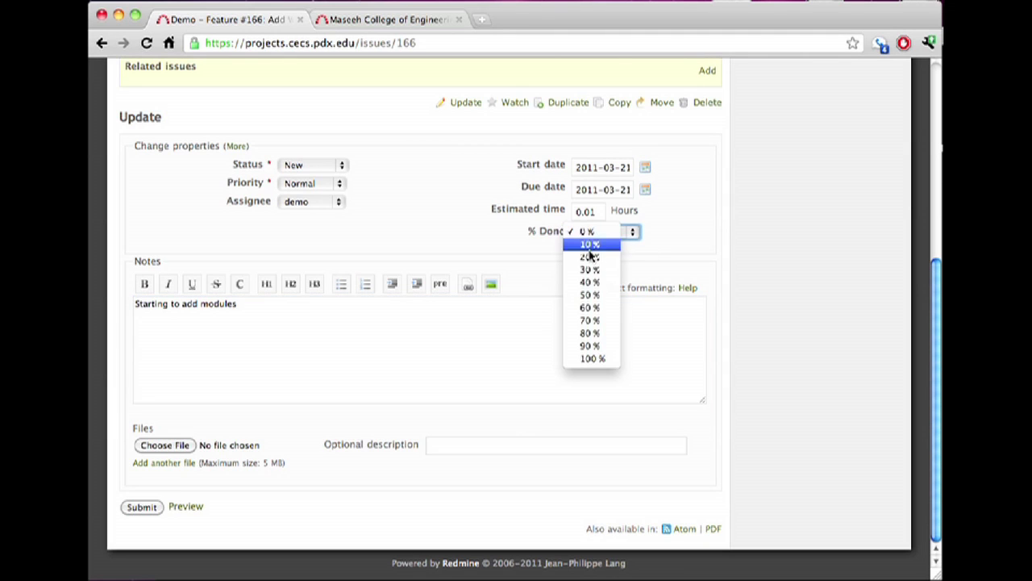
left_click(593, 256)
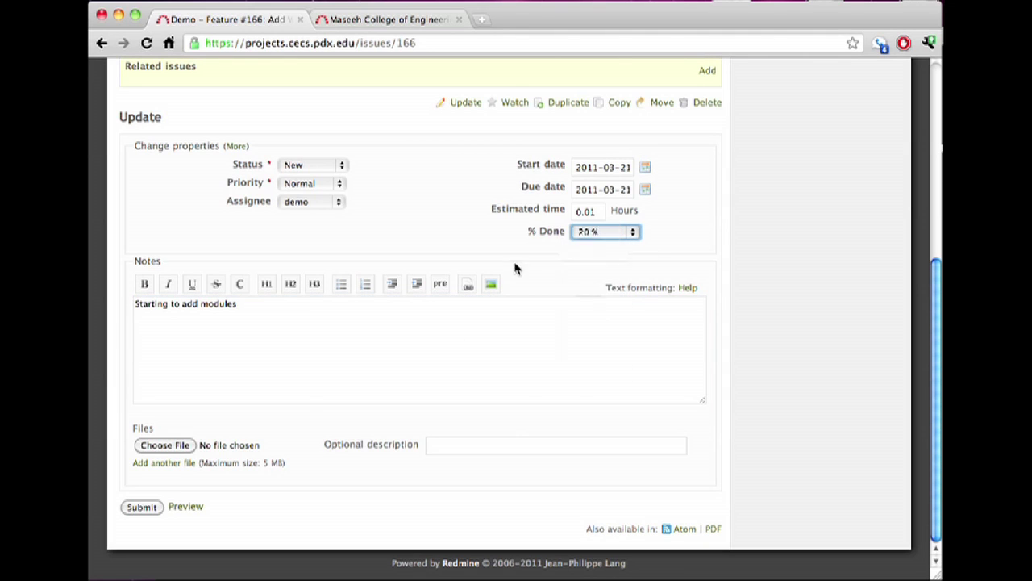
left_click(141, 506)
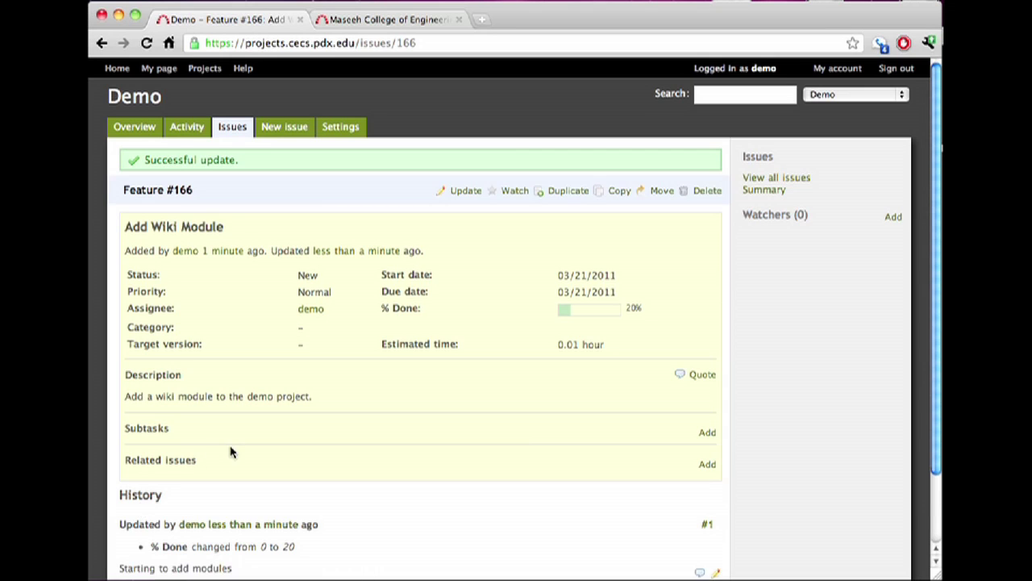
scroll(231, 451, "down", 3)
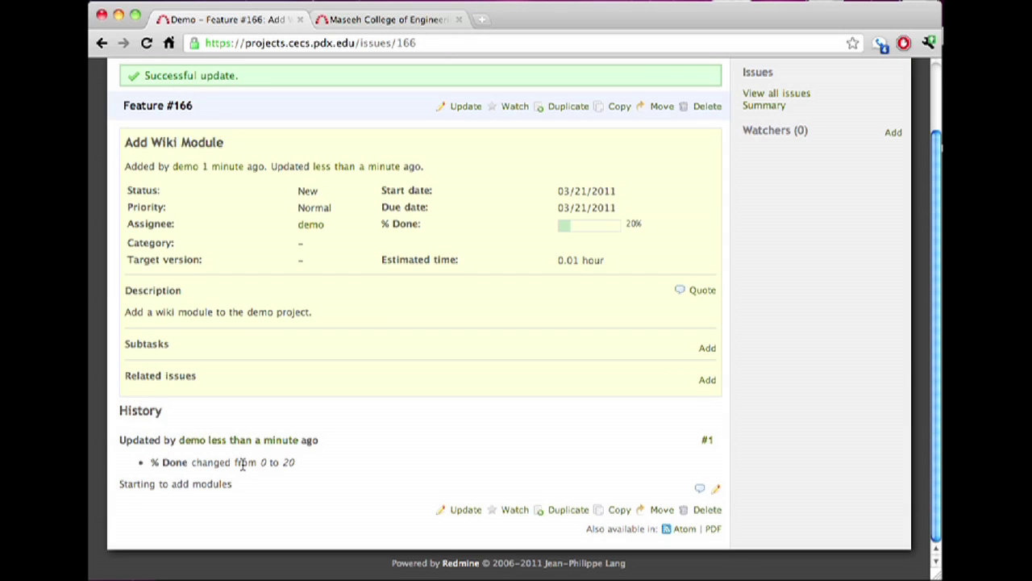
scroll(242, 463, "up", 3)
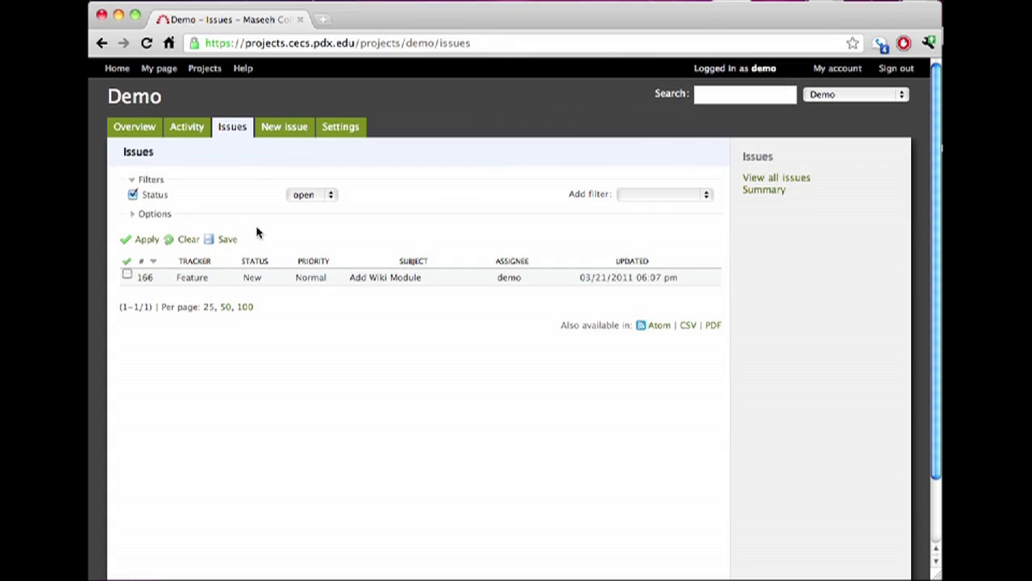
Open the issue list of the Projects project from the overall project list.
left_click(204, 69)
left_click(201, 205)
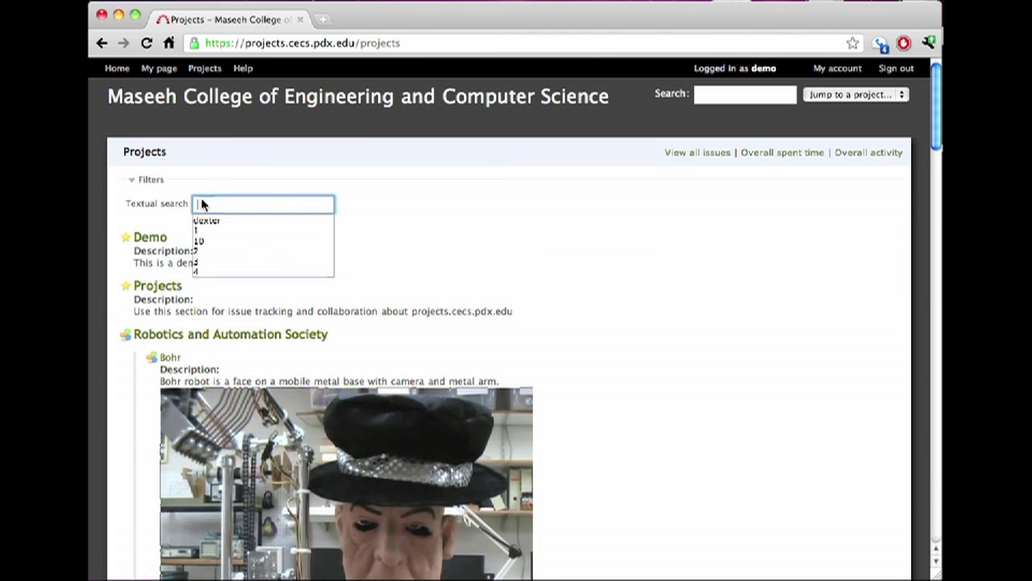
left_click(161, 287)
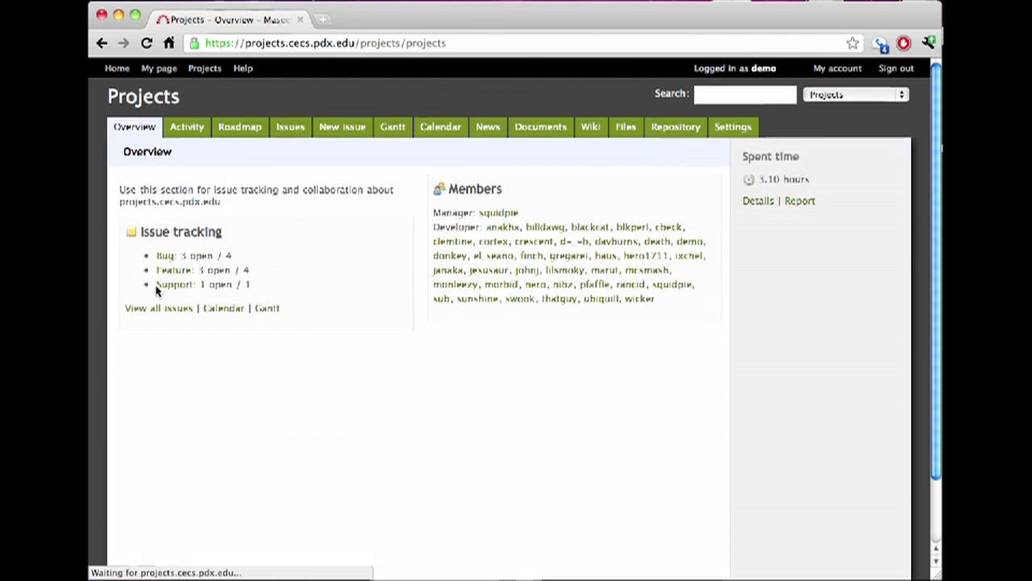
left_click(290, 129)
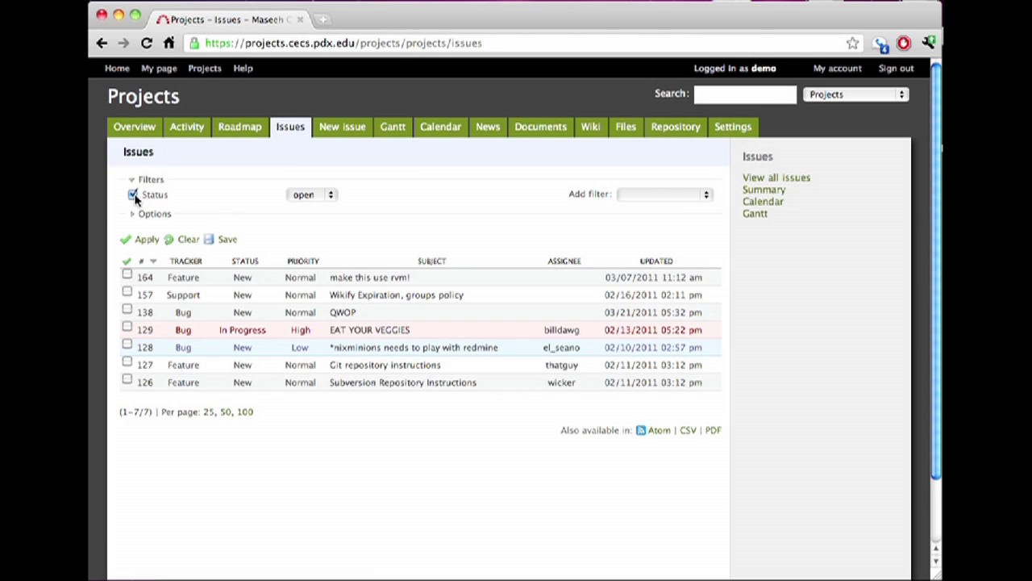
Set the issue list's Status filter to all and apply it.
left_click(334, 195)
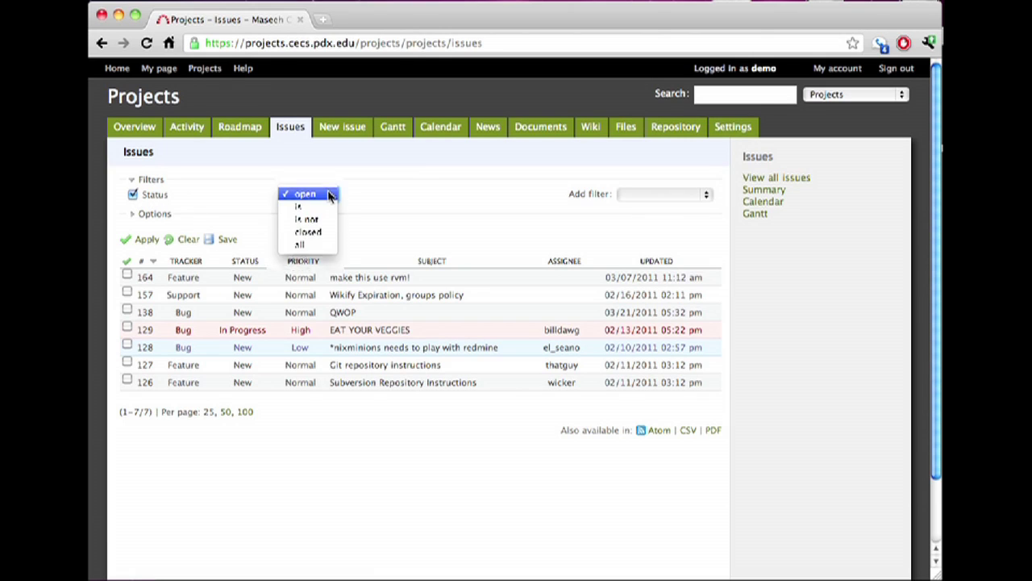
left_click(312, 244)
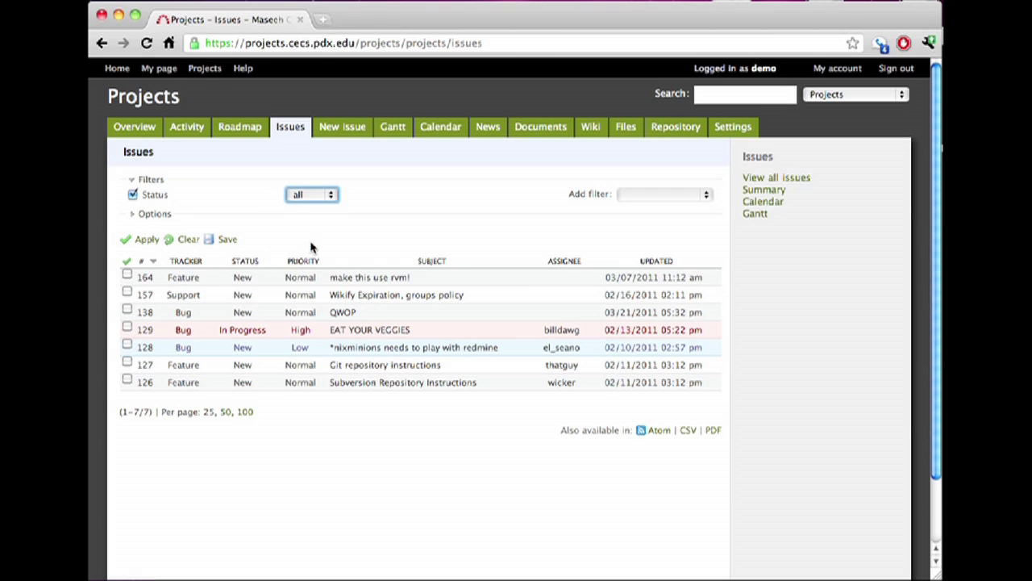
left_click(145, 241)
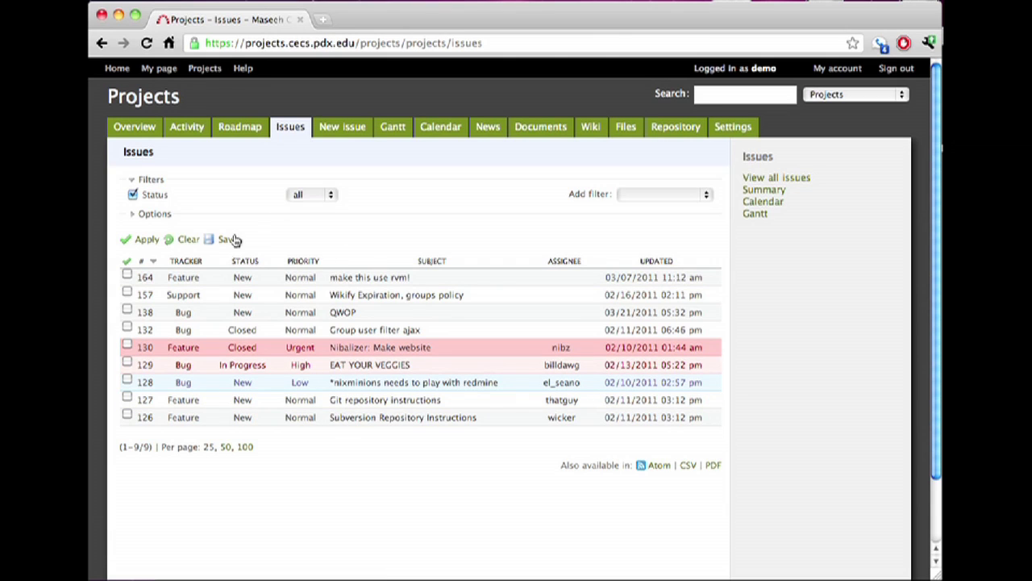
Filter the issue list to issues whose Status is New, and apply the filter.
left_click(315, 198)
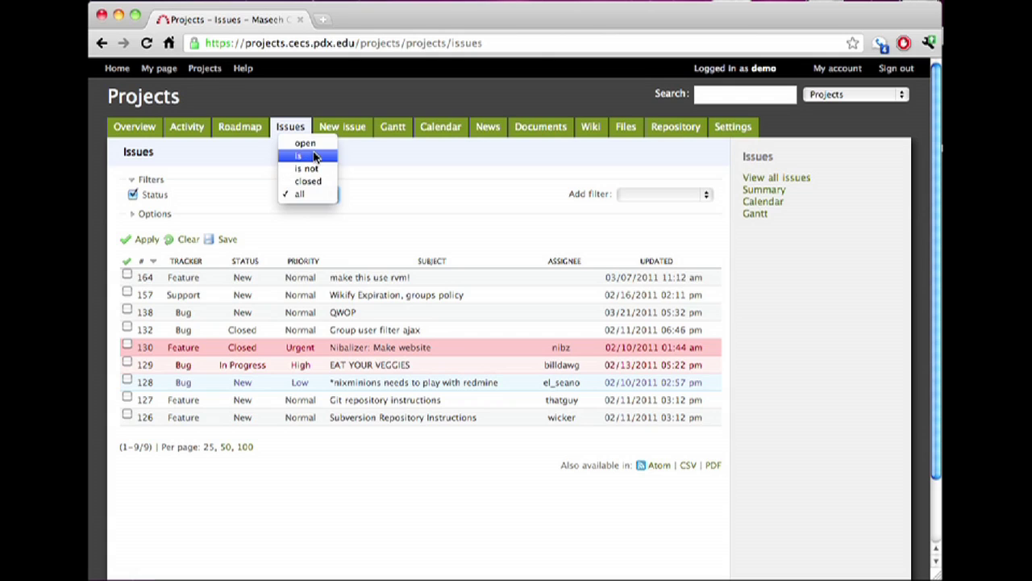
left_click(315, 155)
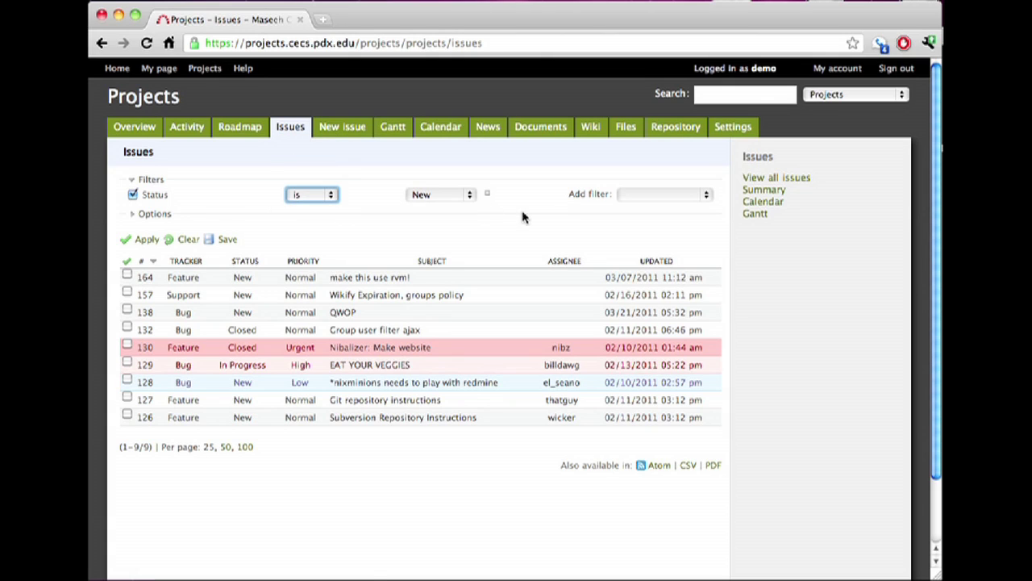
left_click(469, 195)
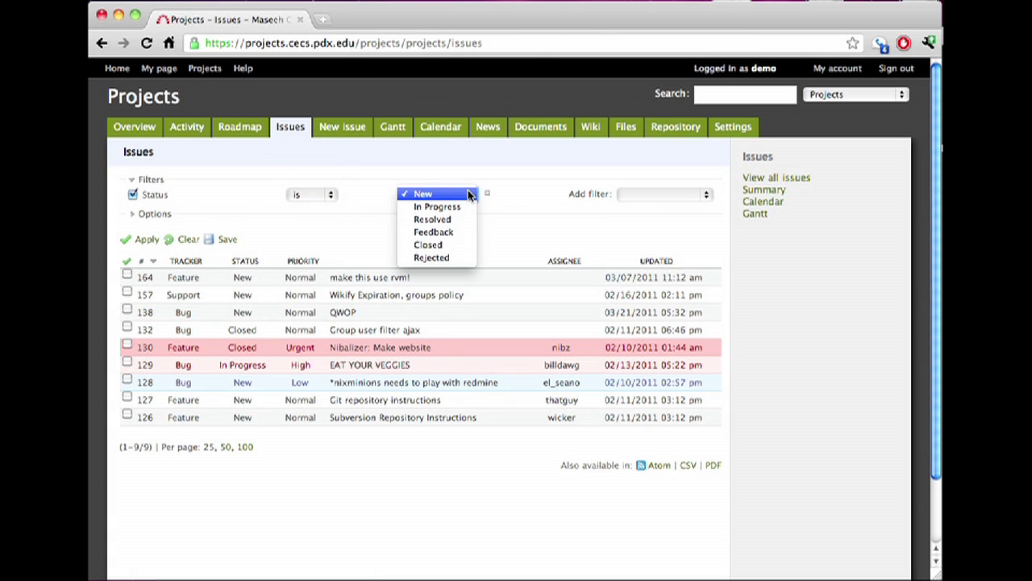
left_click(468, 195)
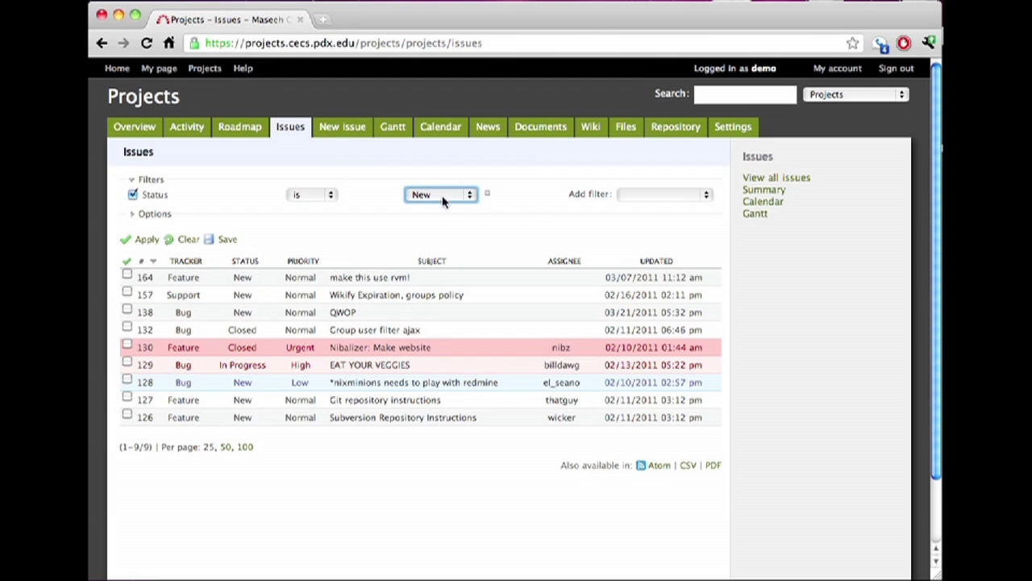
left_click(133, 242)
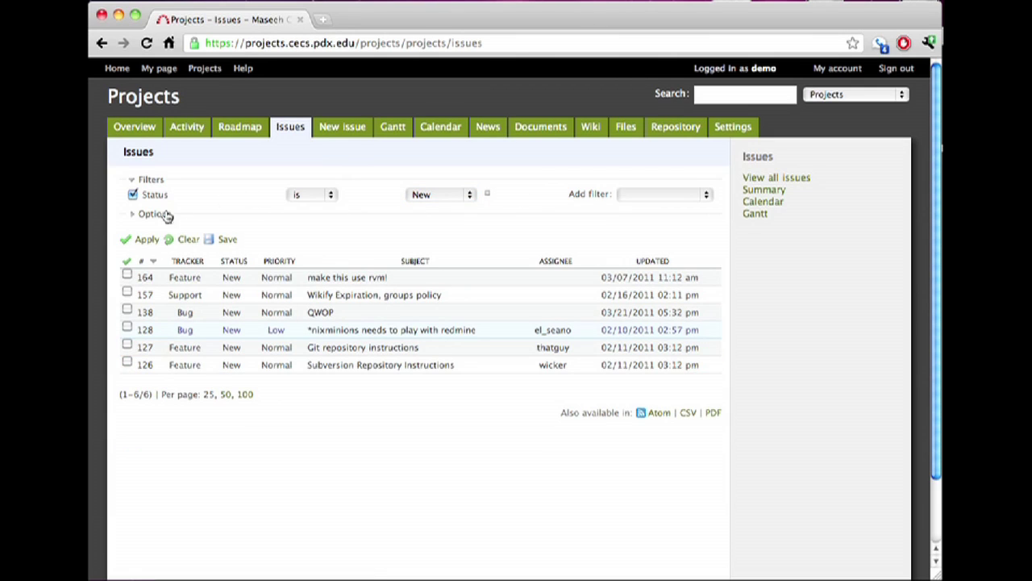
Add a Tracker filter for Bug alongside the Status filter and apply it to the issue list.
left_click(652, 194)
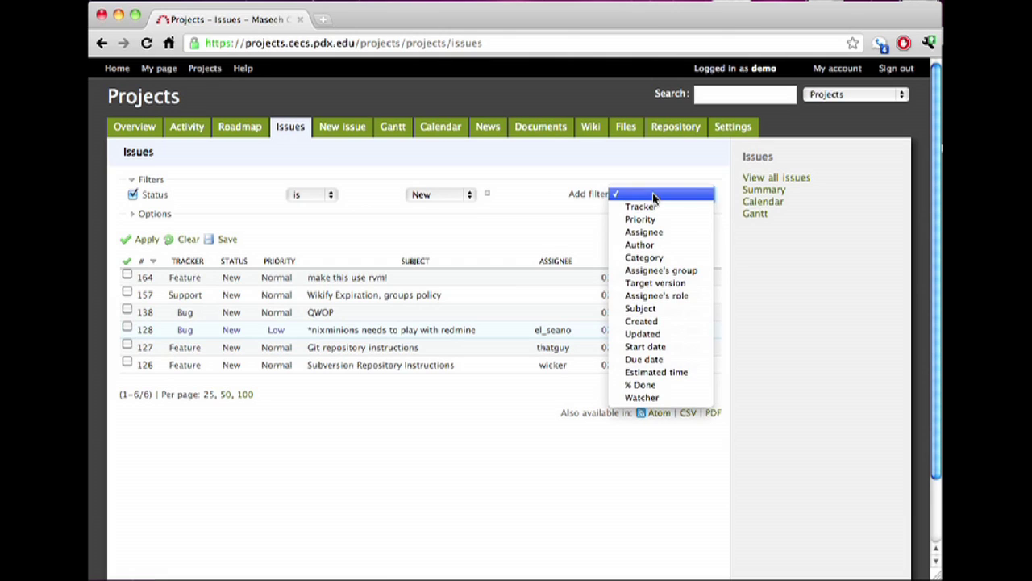
left_click(660, 207)
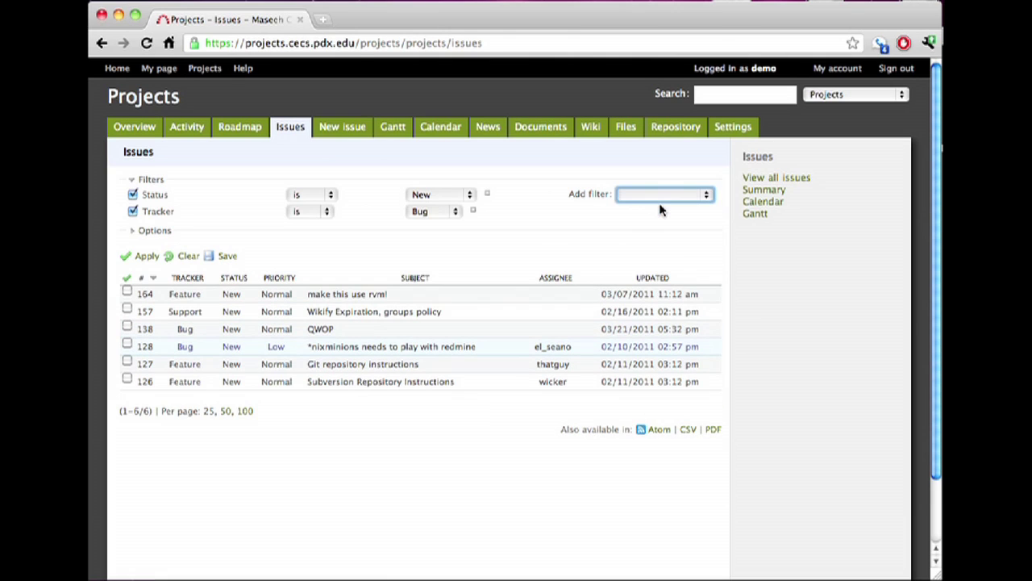
left_click(453, 211)
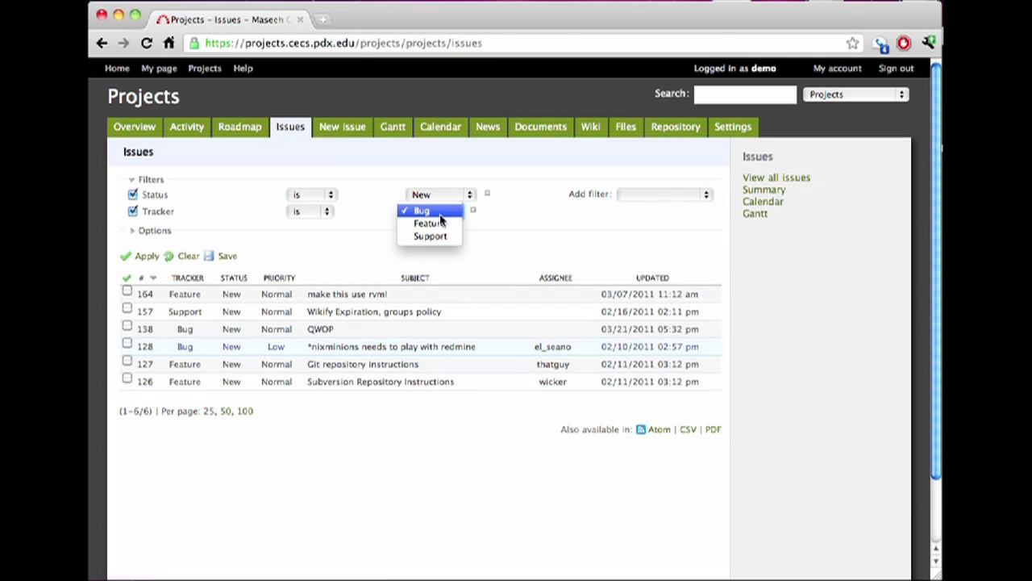
left_click(423, 210)
left_click(141, 257)
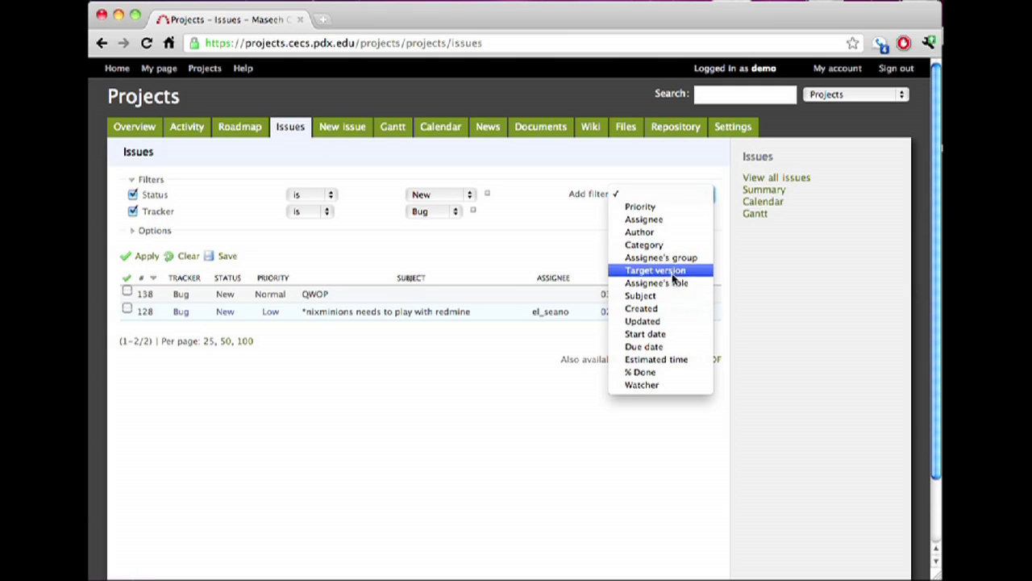
Add a Subject filter that contains "QWOP" and apply it to the issue list.
left_click(645, 296)
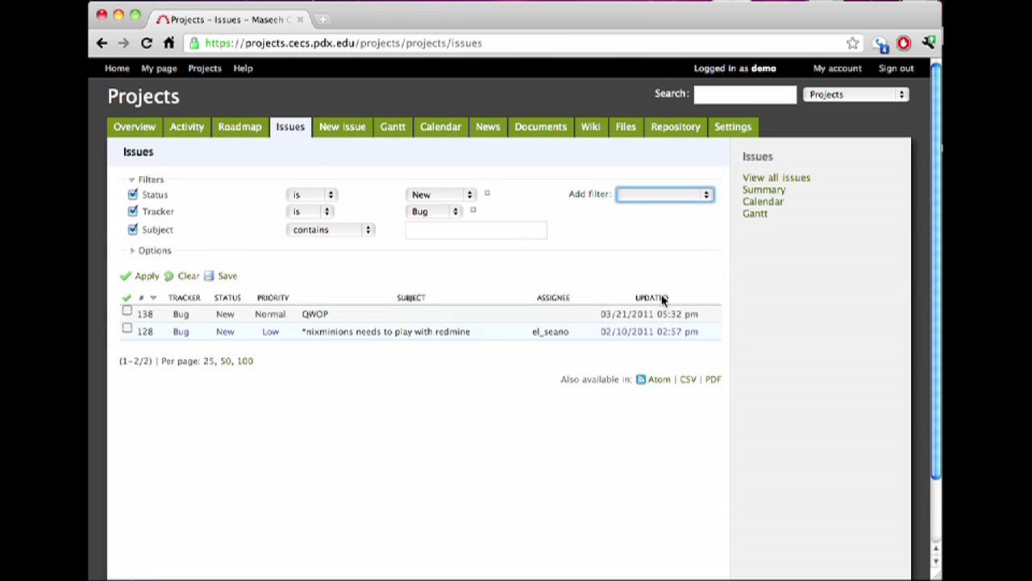
left_click(441, 229)
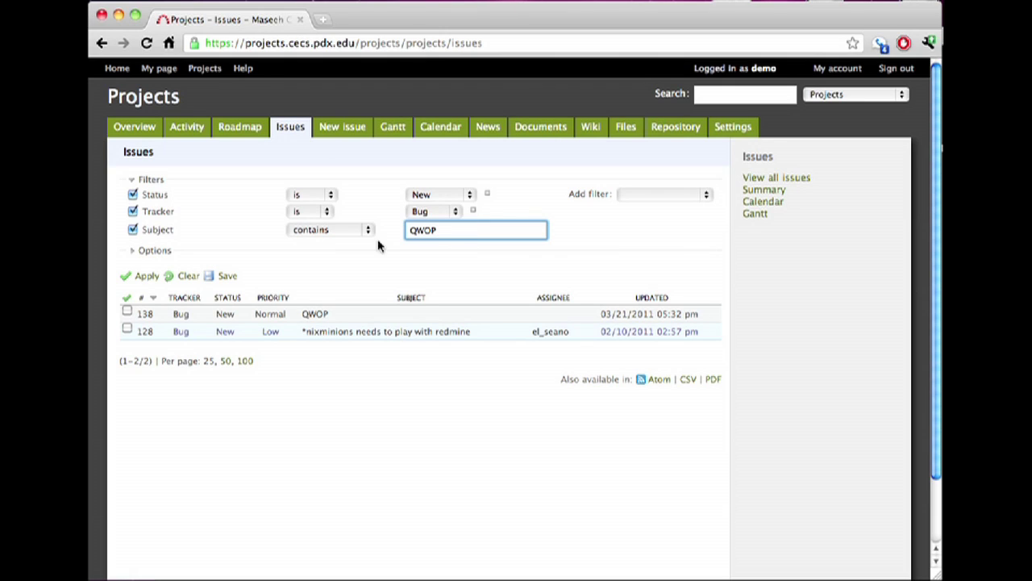
left_click(148, 277)
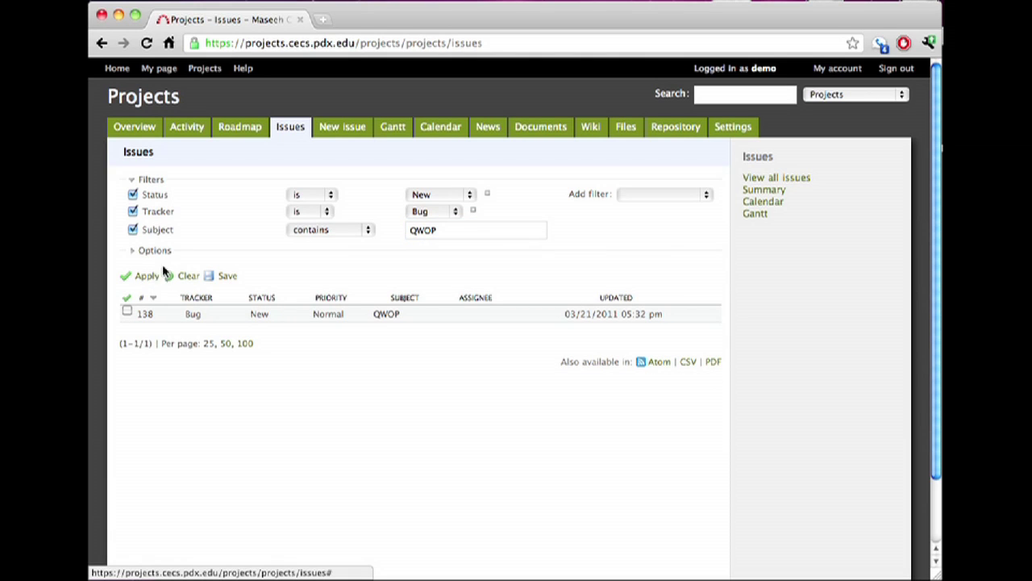
Remove the Tracker and Subject filters from the issue list, keep the Status filter, and apply the change.
left_click(139, 252)
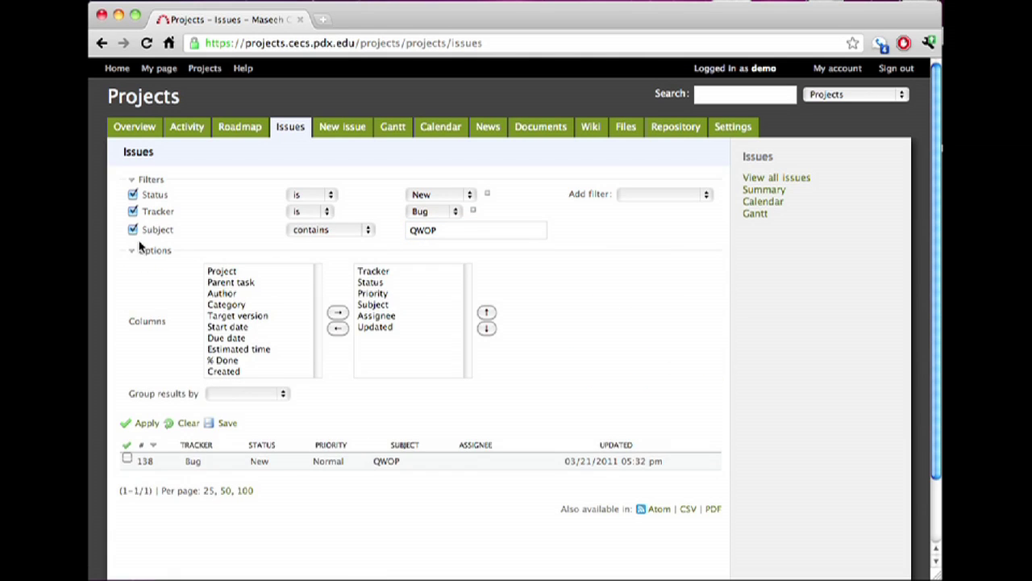
left_click(133, 211)
left_click(133, 229)
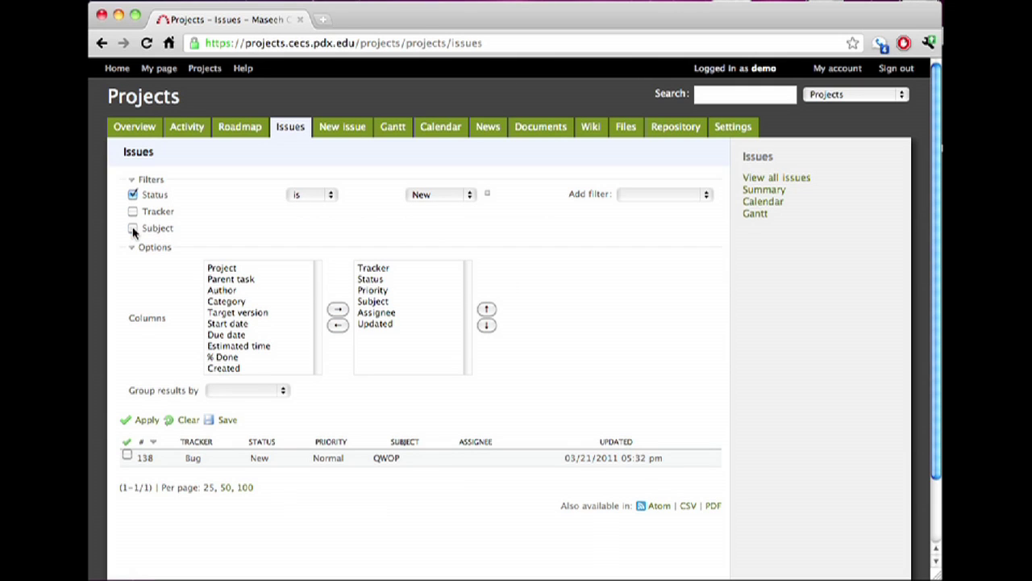
left_click(147, 420)
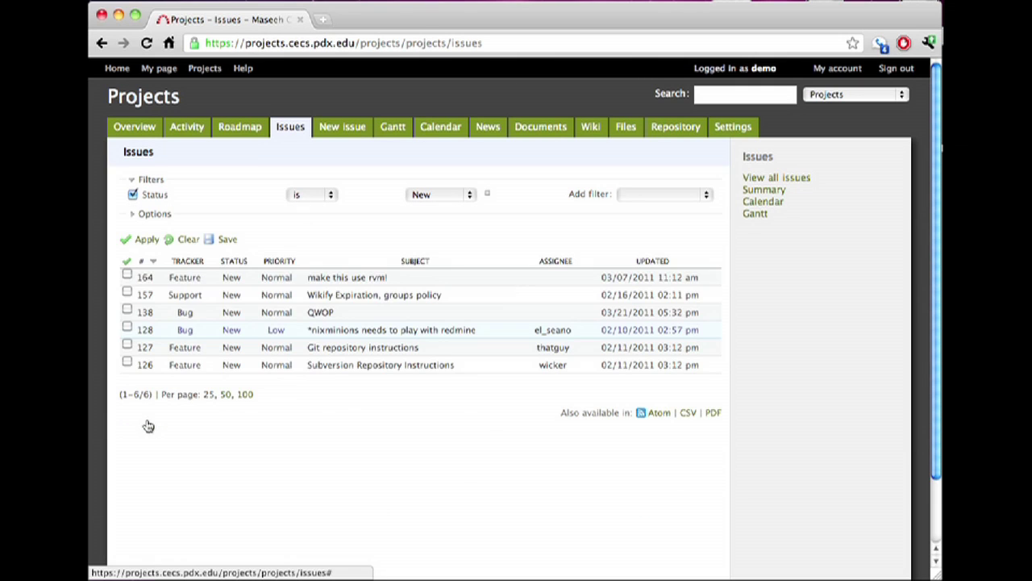
In the issue list's column options, add the Category column and remove the Assignee and Priority columns.
left_click(131, 216)
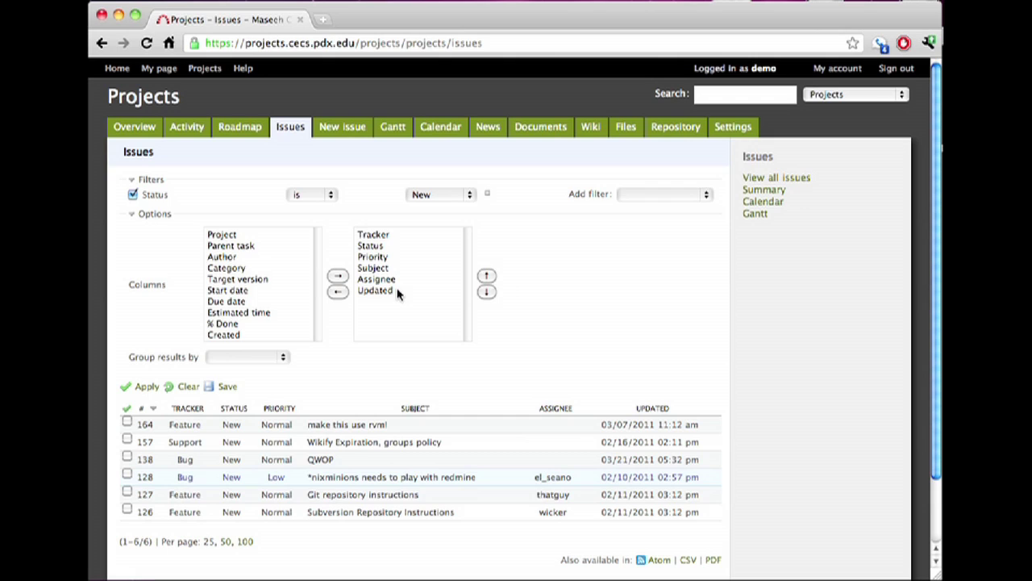
left_click(242, 269)
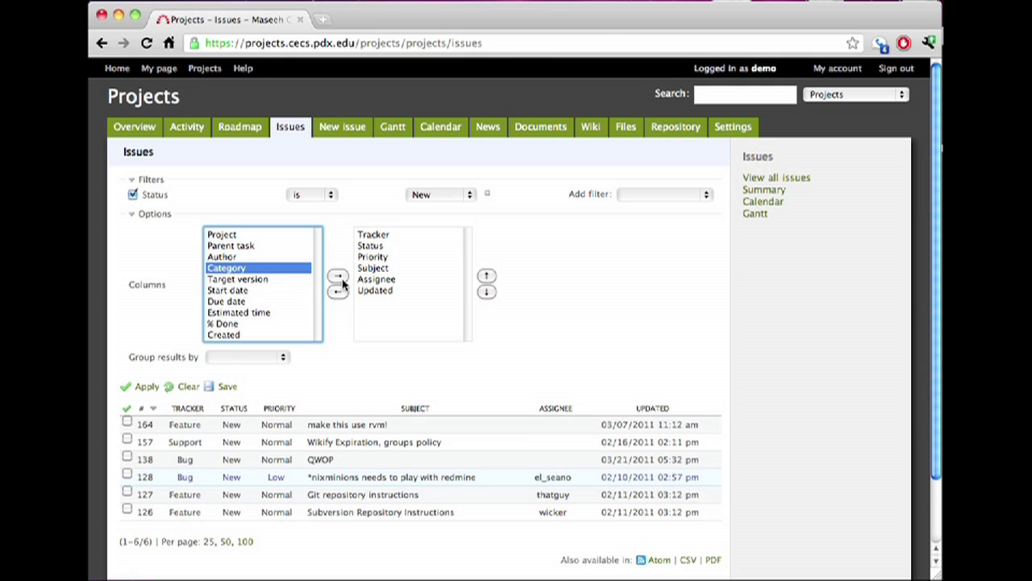
left_click(338, 276)
left_click(370, 280)
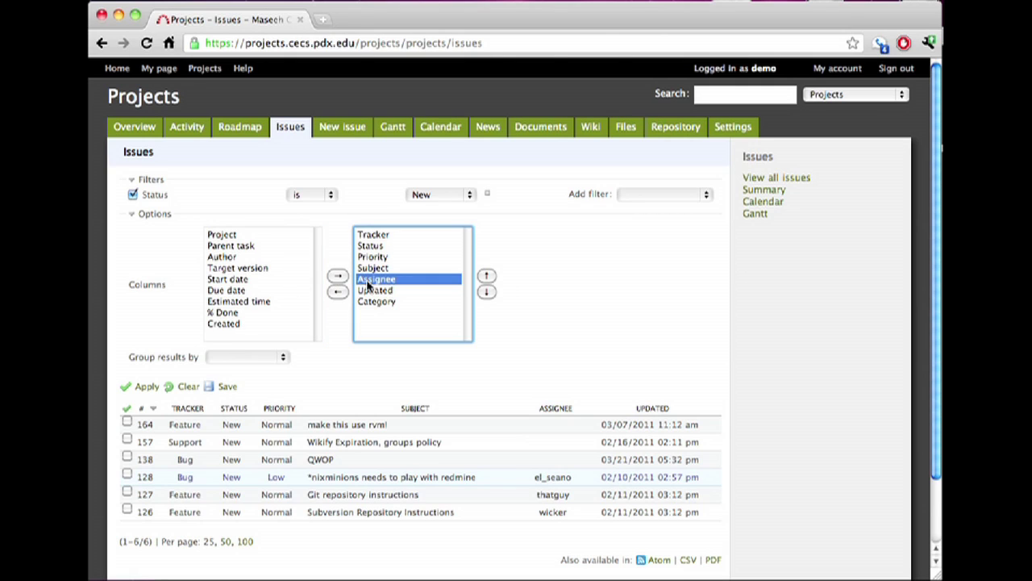
left_click(338, 292)
left_click(370, 268)
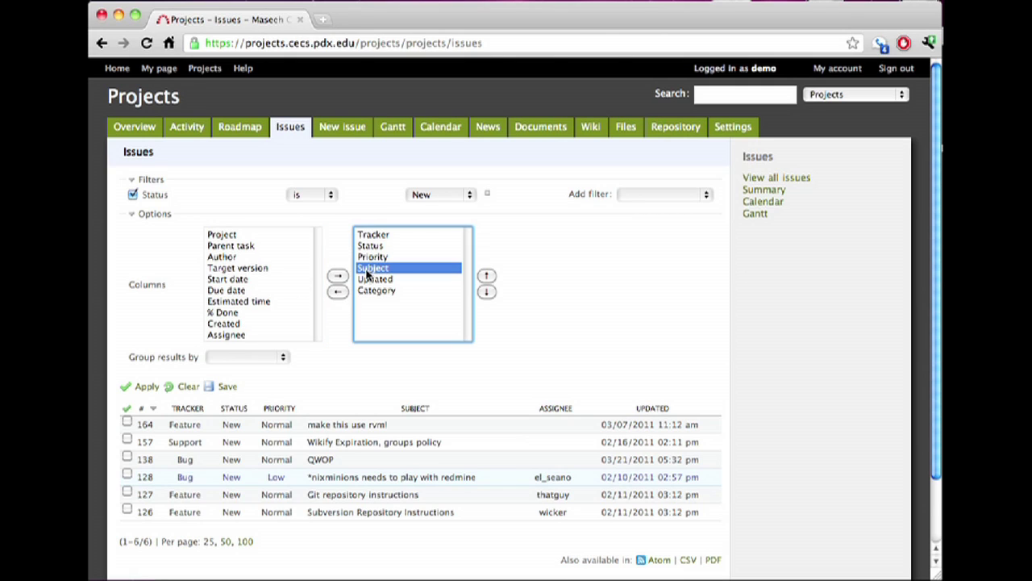
left_click(369, 258)
left_click(338, 292)
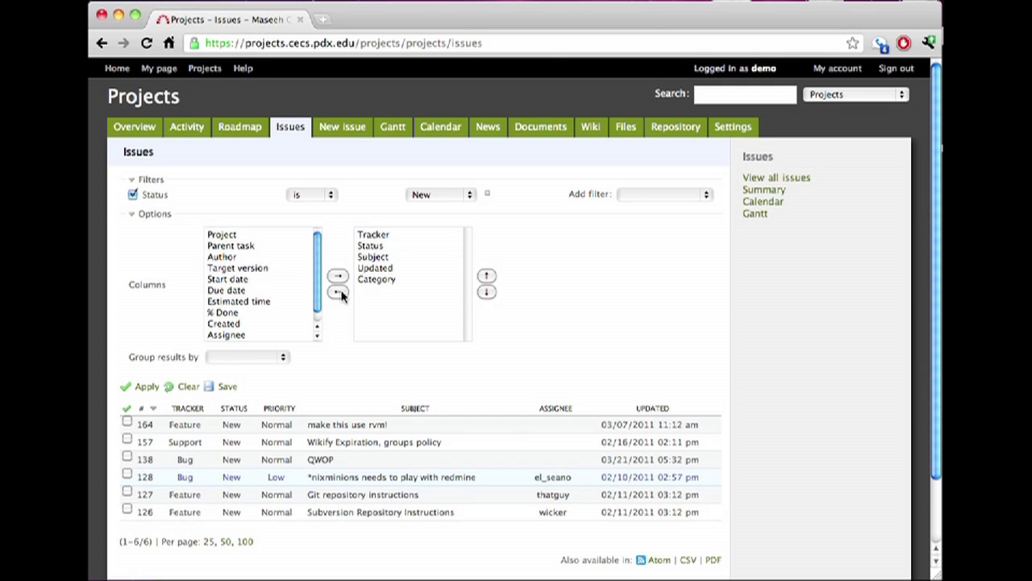
Add the % Done column, move it to the front of the column order, and apply the columns to the issue list.
left_click(239, 314)
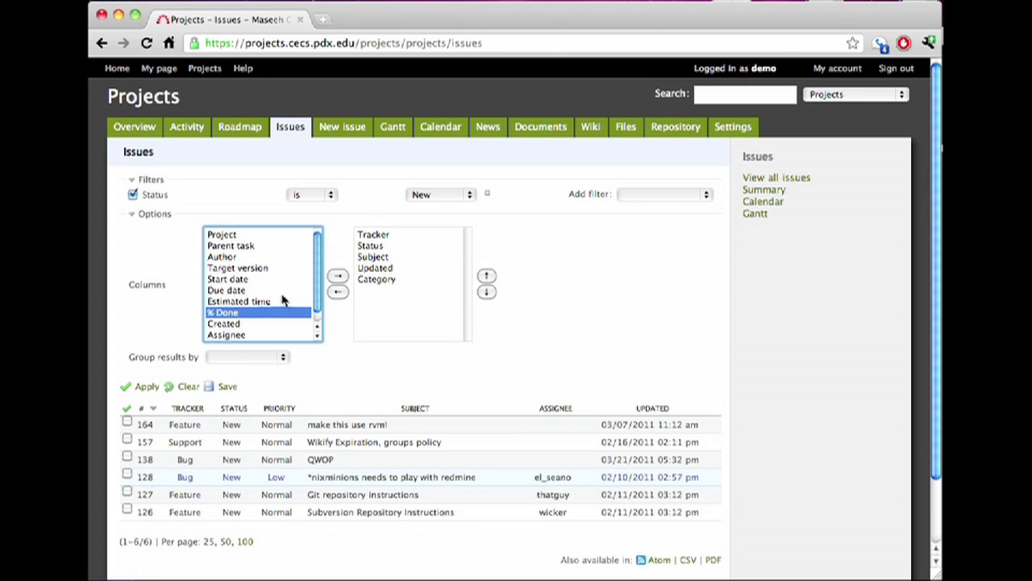
left_click(338, 277)
left_click(386, 280)
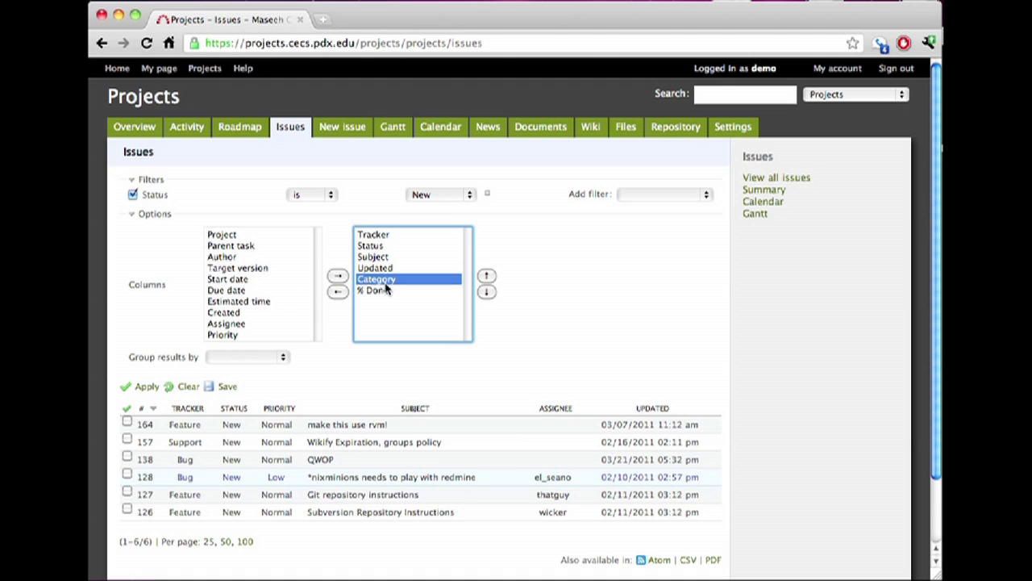
left_click(386, 290)
left_click(487, 276)
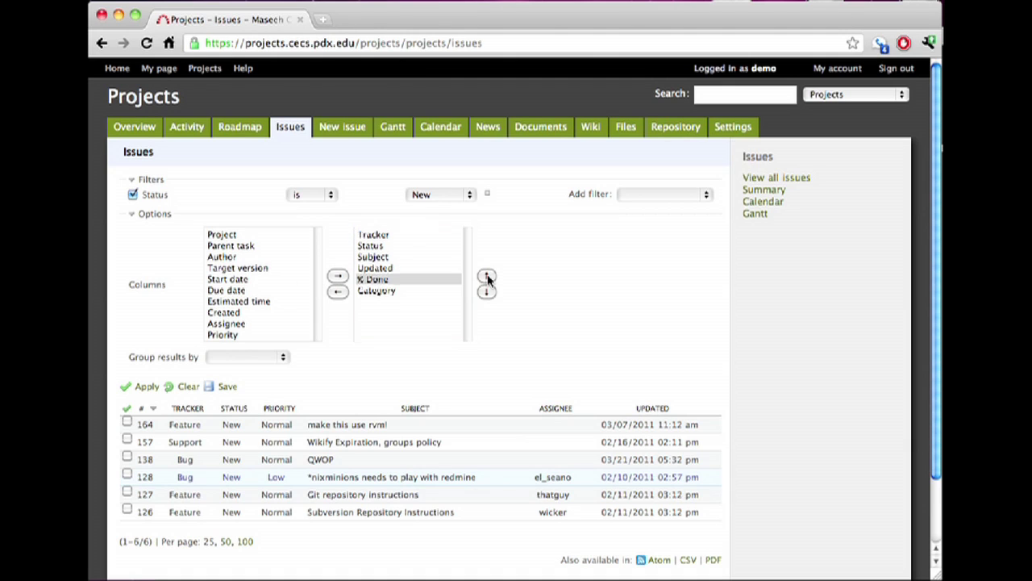
left_click(487, 276)
left_click(487, 276)
left_click(487, 275)
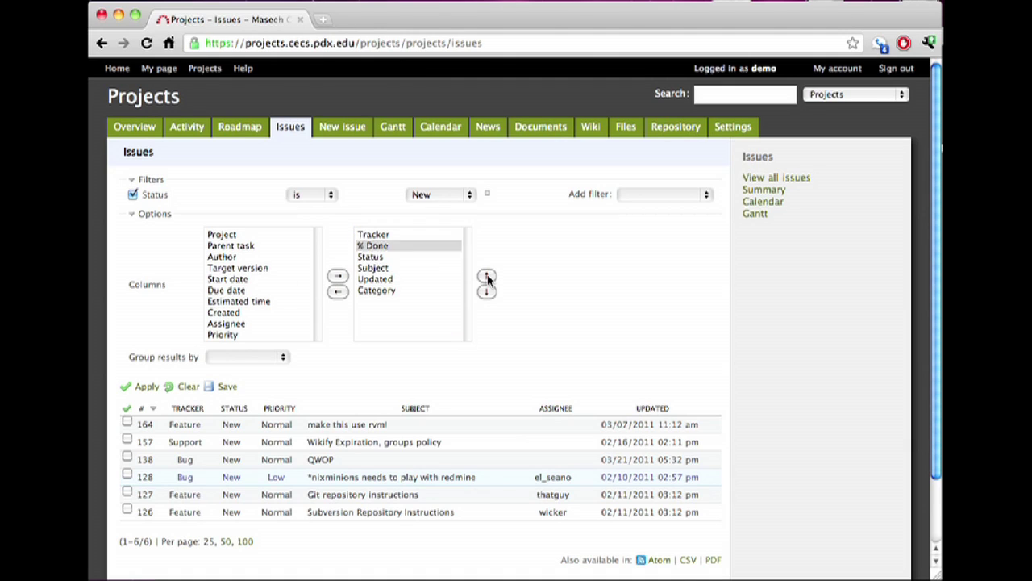
left_click(486, 276)
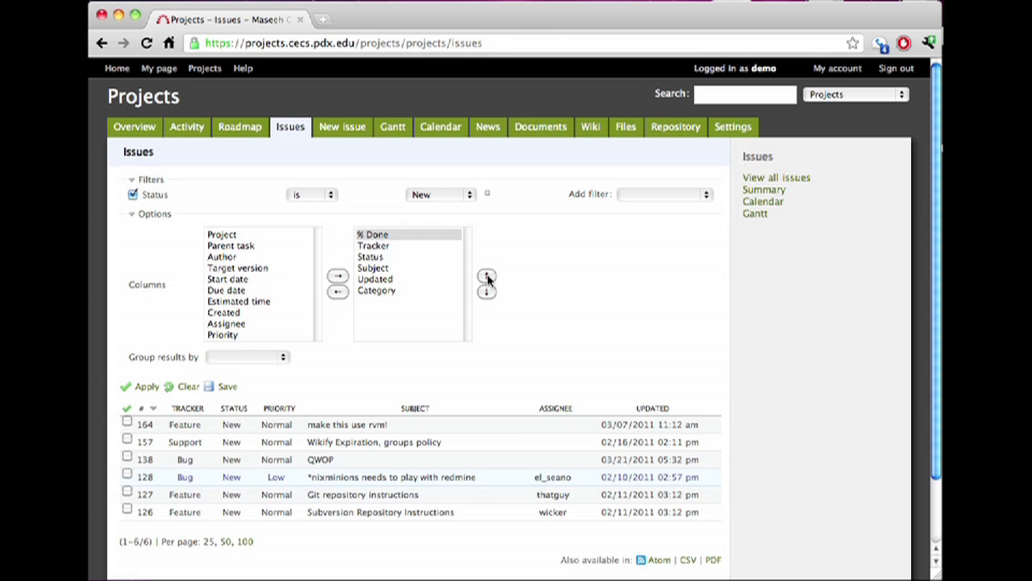
left_click(139, 392)
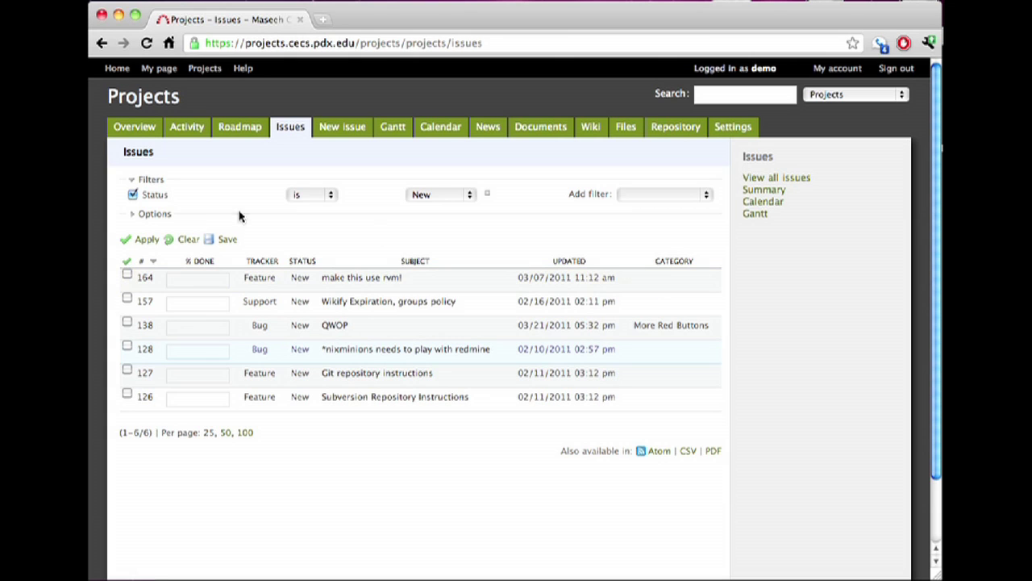
Group the issue list's results by Tracker in the list options and apply the grouping.
left_click(135, 216)
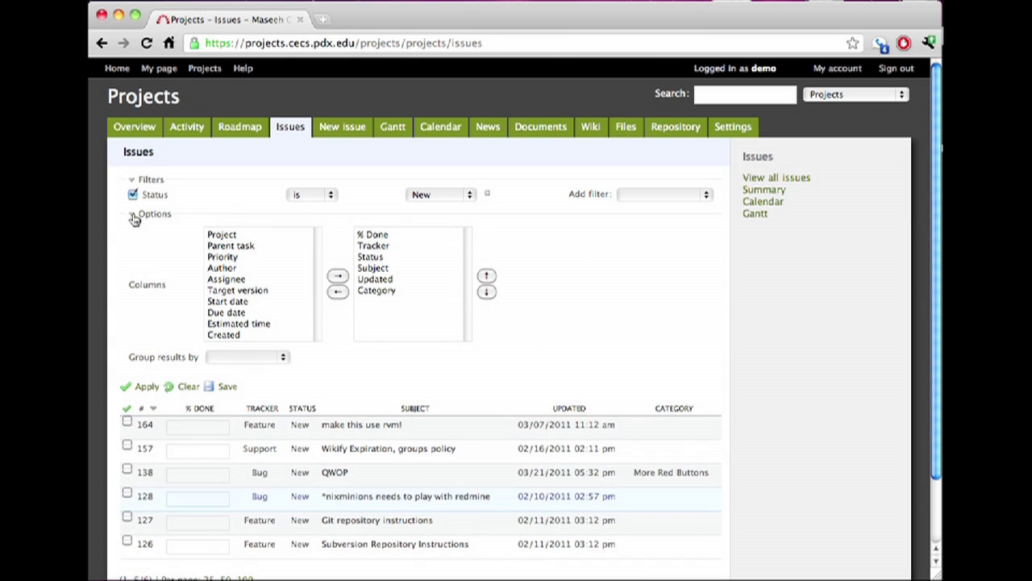
scroll(572, 274, "down", 3)
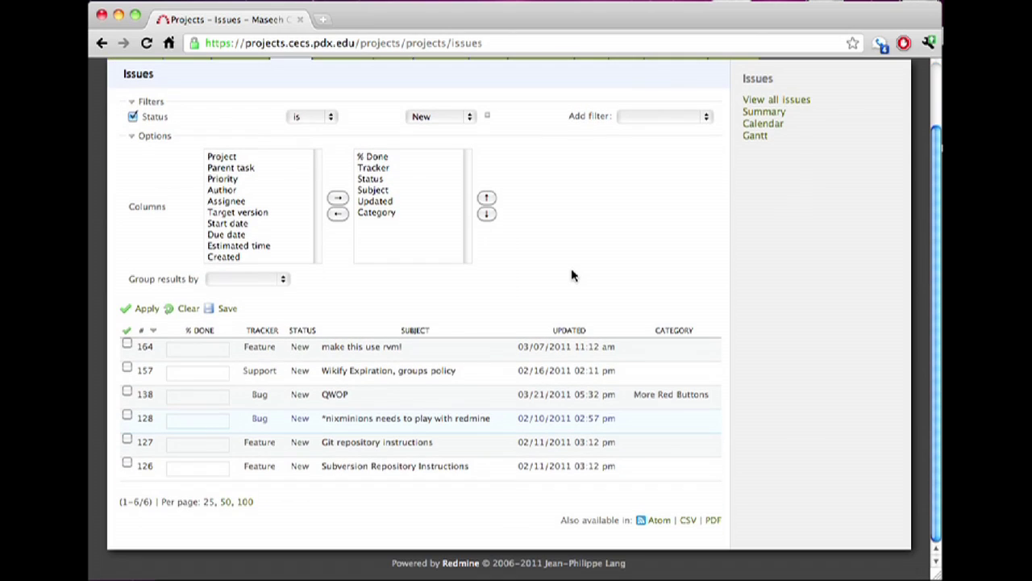
left_click(263, 279)
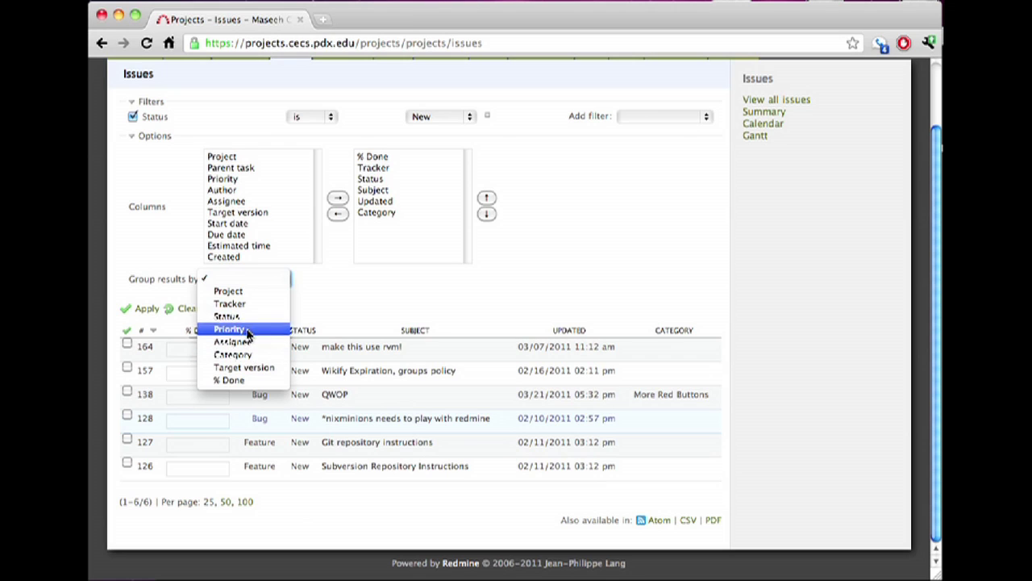
left_click(240, 304)
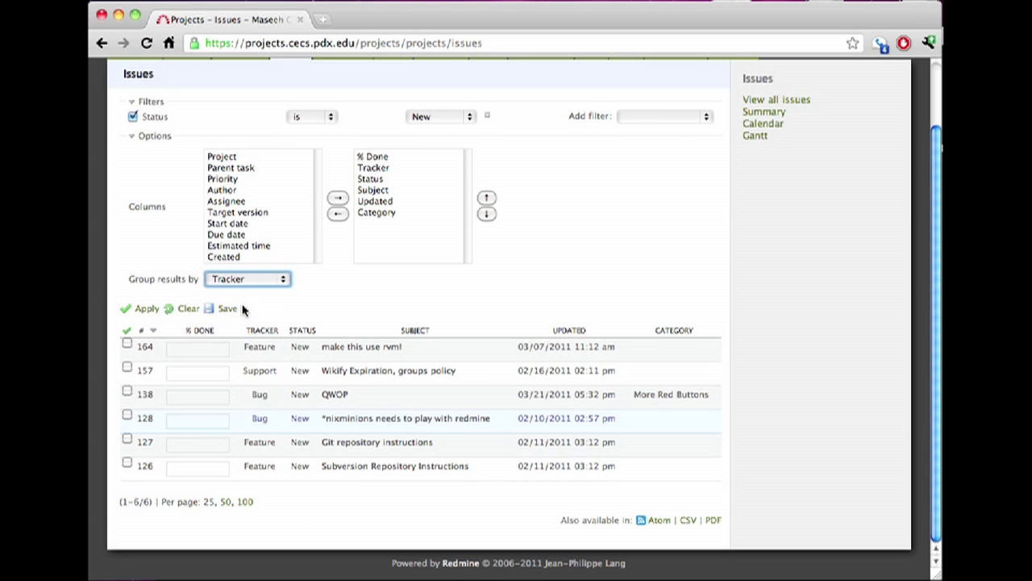
left_click(148, 310)
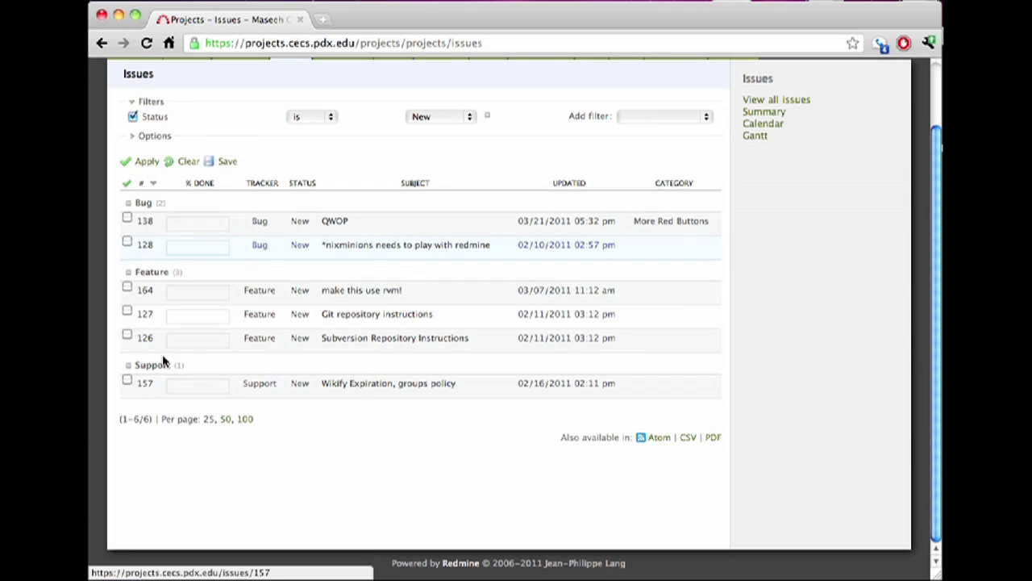
Clear the custom filter, column and grouping settings to reset the issue list to its defaults.
scroll(279, 385, "up", 2)
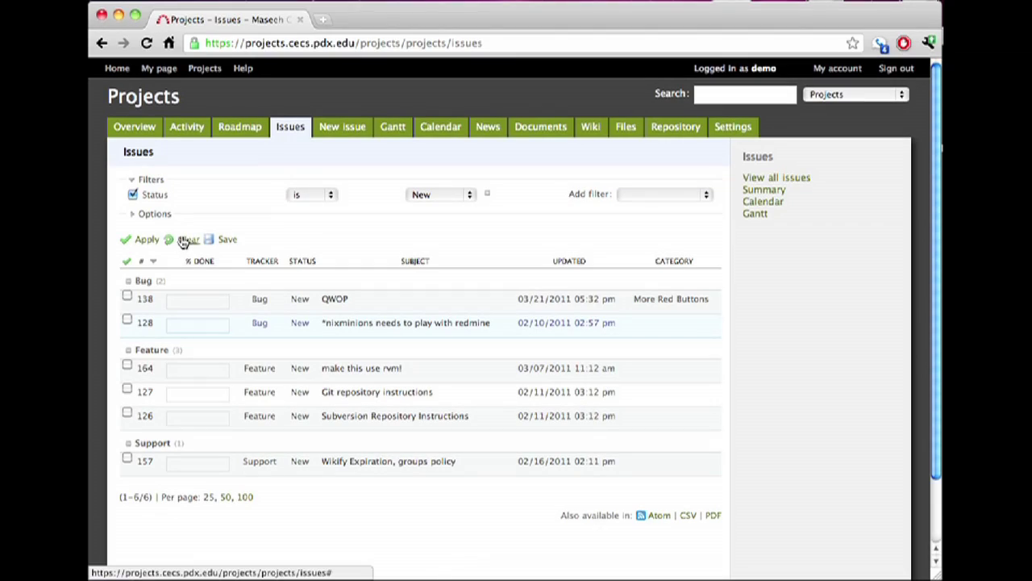
left_click(186, 240)
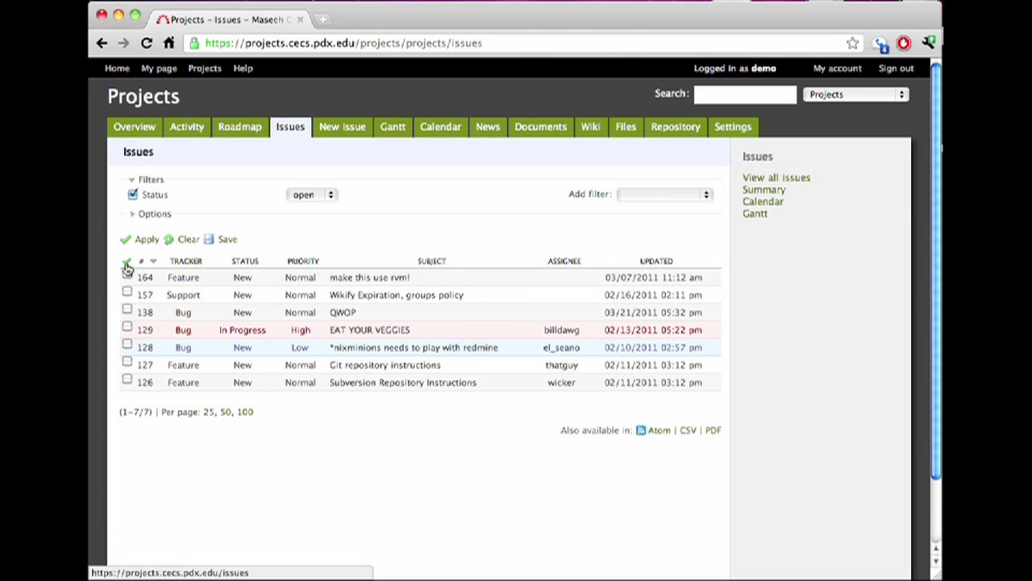
left_click(126, 290)
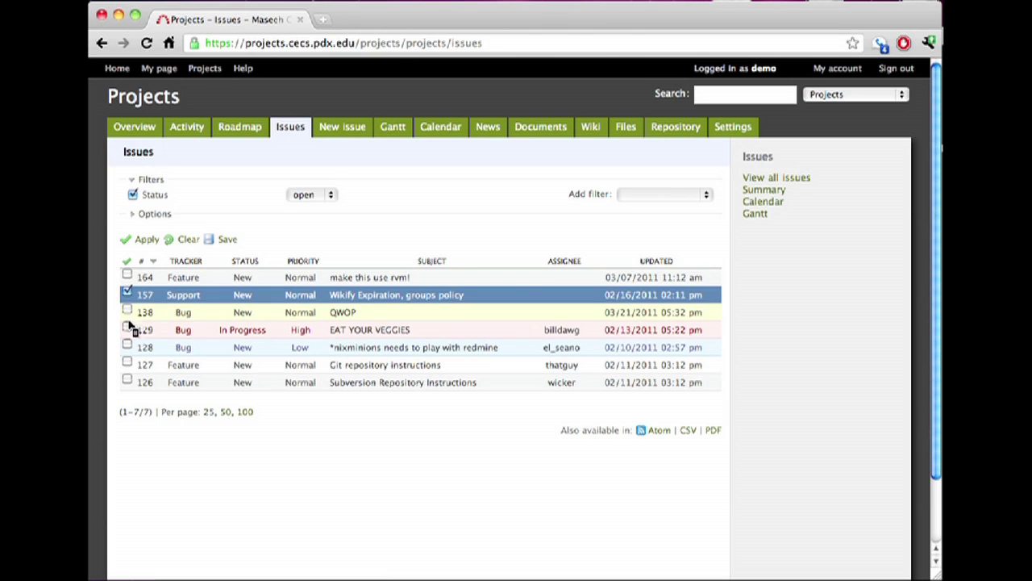
left_click(128, 328)
left_click(128, 364)
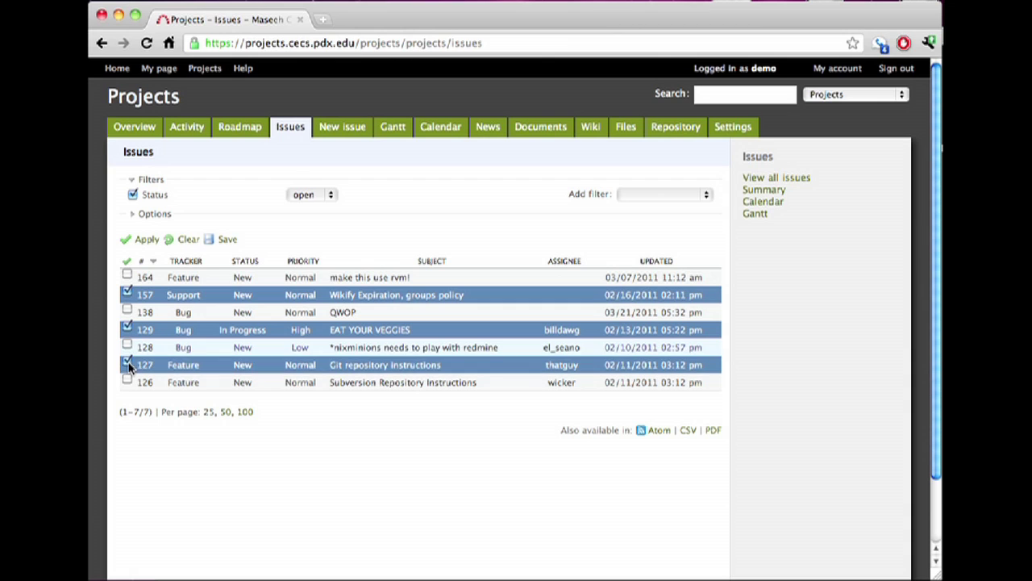
left_click(127, 363)
Select the three Bug issues 128, 129 and 138 and assign them all in bulk to one other project member.
left_click(127, 349)
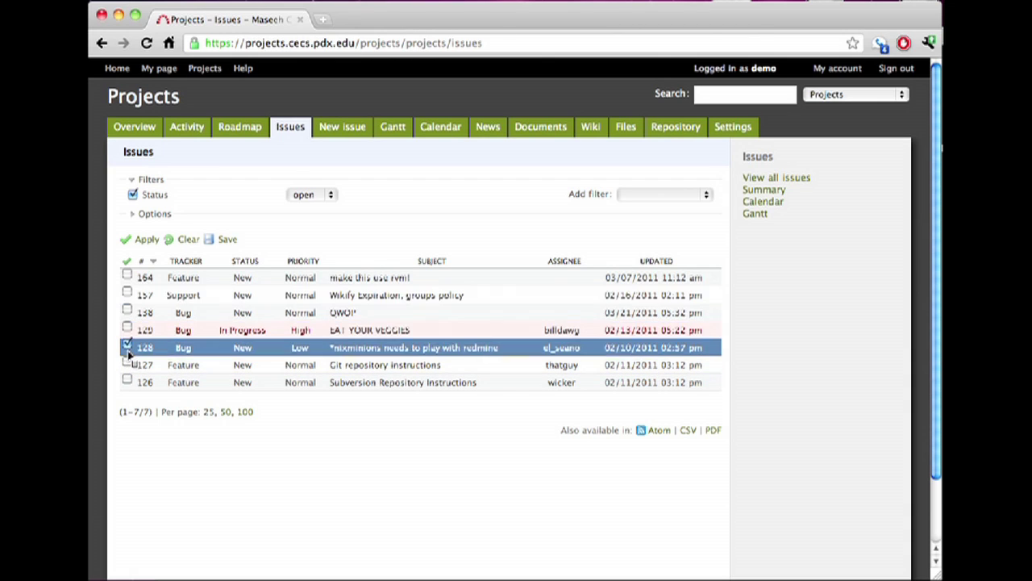
left_click(128, 329)
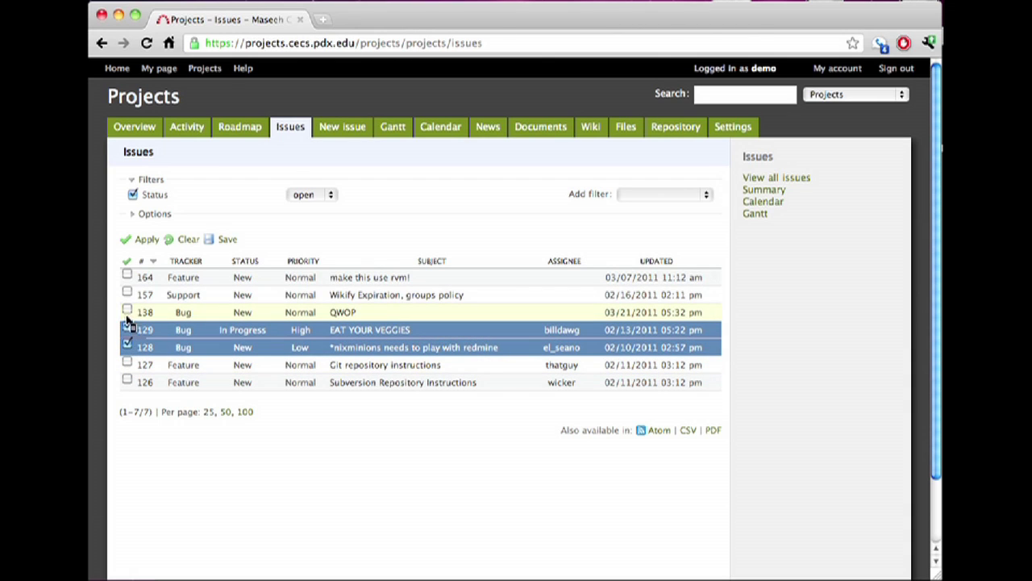
left_click(127, 312)
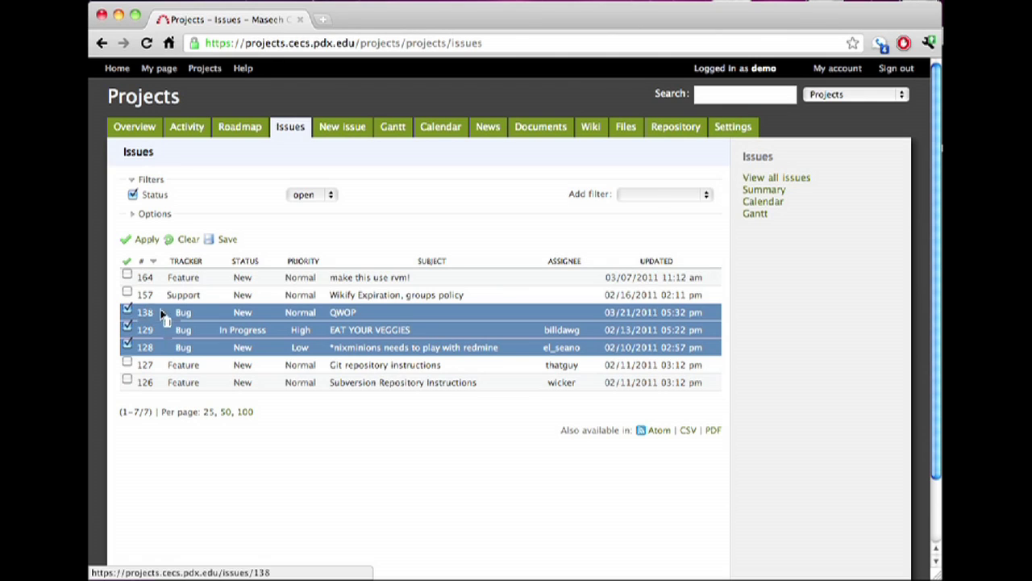
right_click(205, 317)
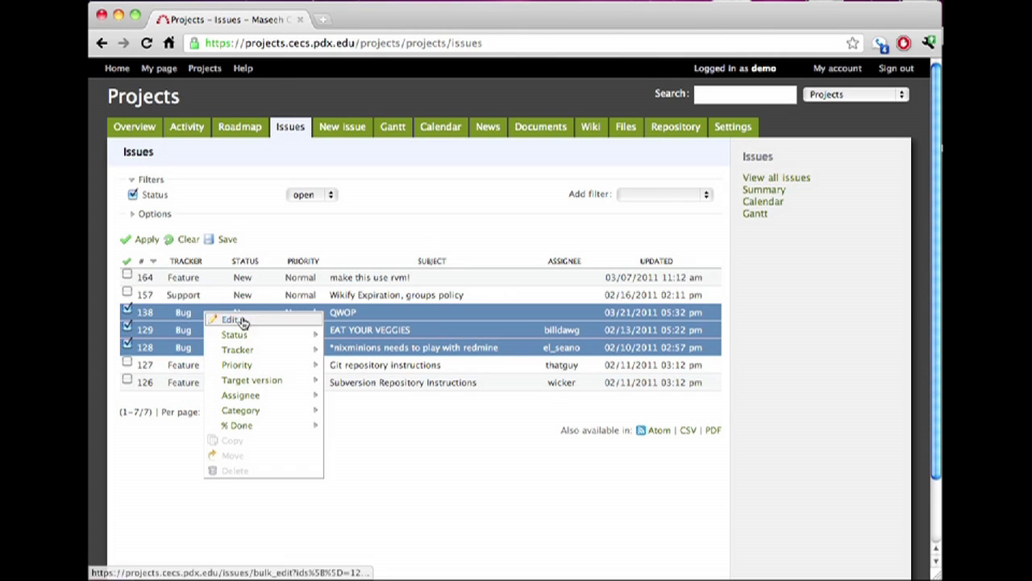
mouse_move(272, 355)
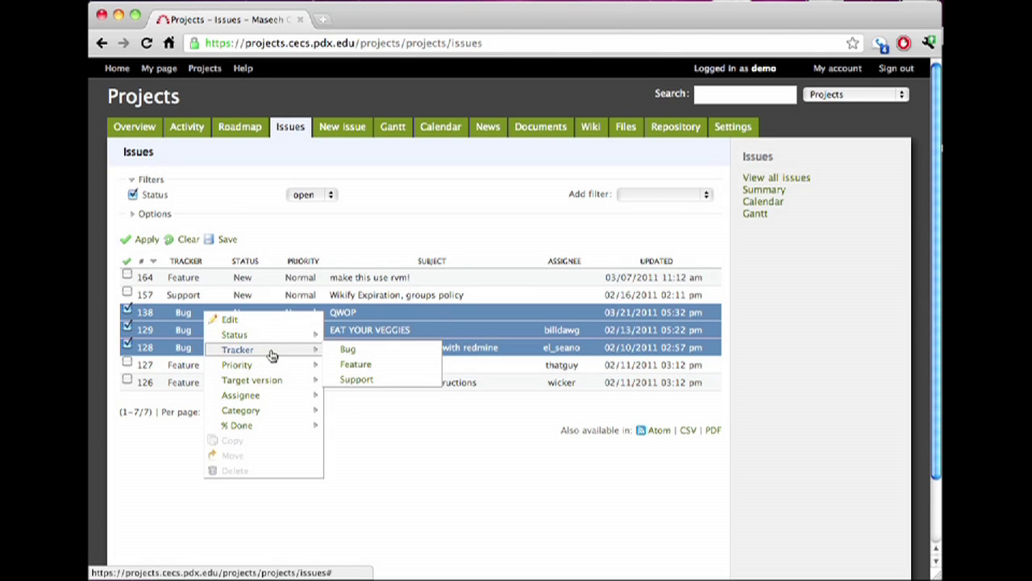
mouse_move(271, 378)
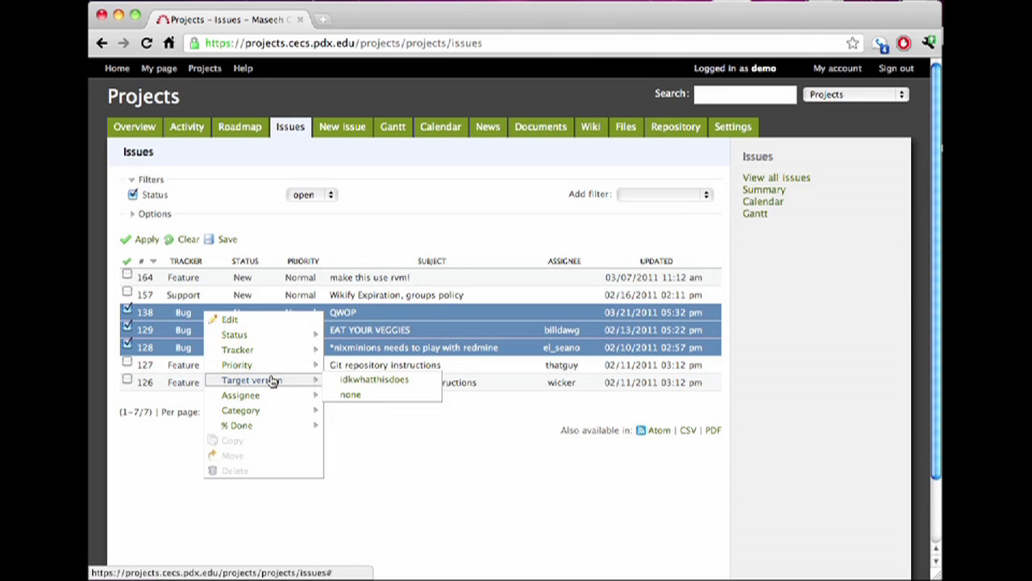
mouse_move(272, 401)
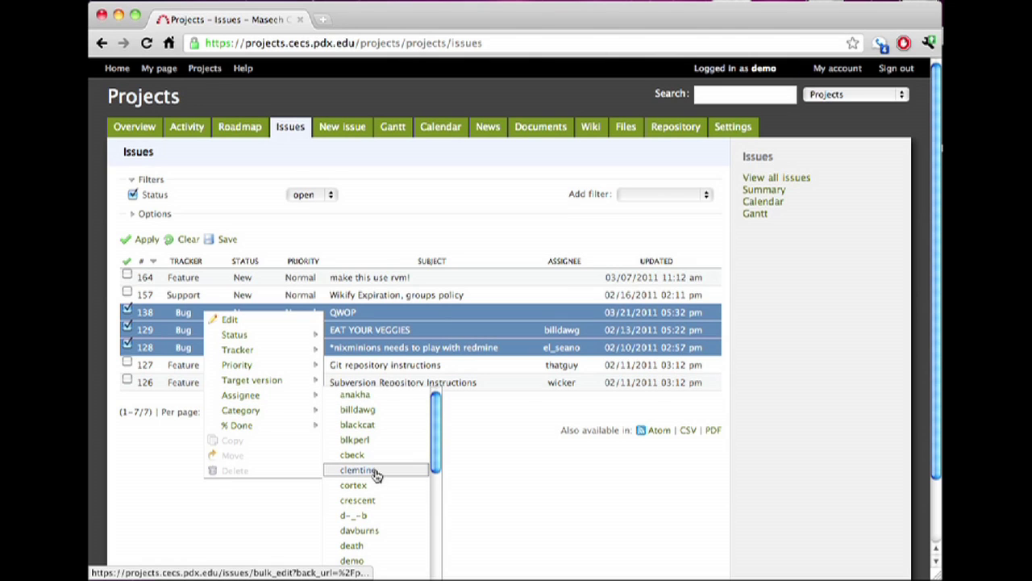
left_click(352, 456)
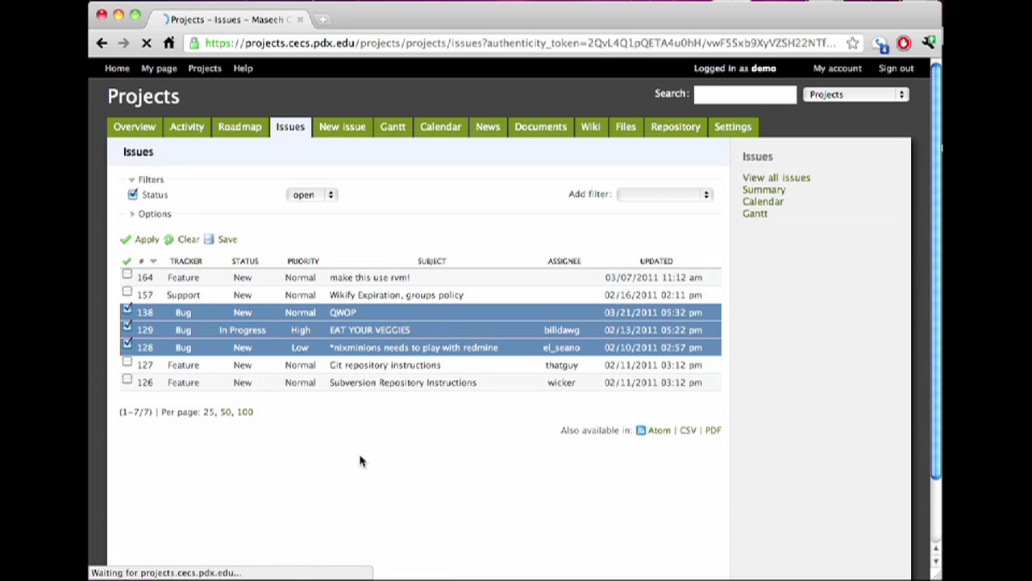